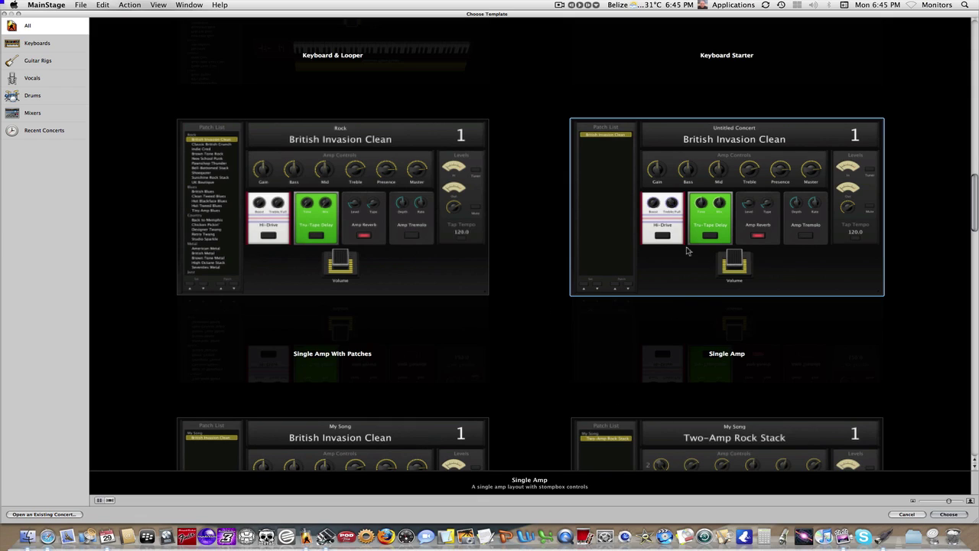
Open the Single Amp template as a new concert and dismiss the no-audio-output warning.
double_click(687, 251)
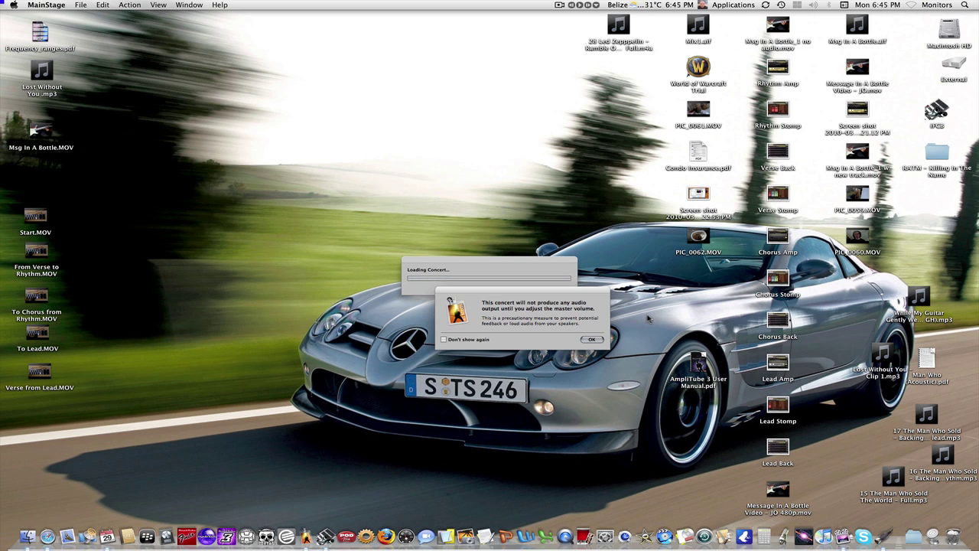
left_click(591, 339)
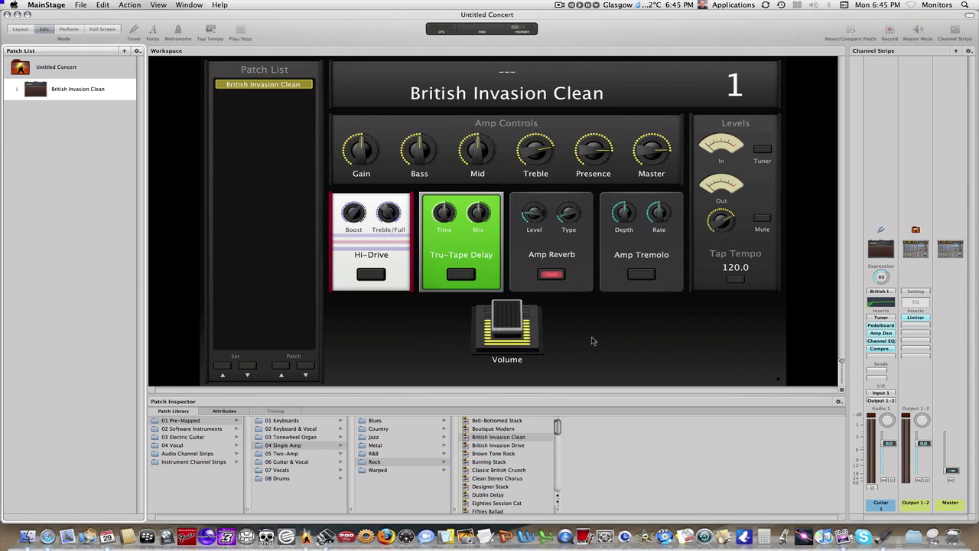
Create a new patch with its own channel strip named 'Amplitube 3'.
left_click(557, 202)
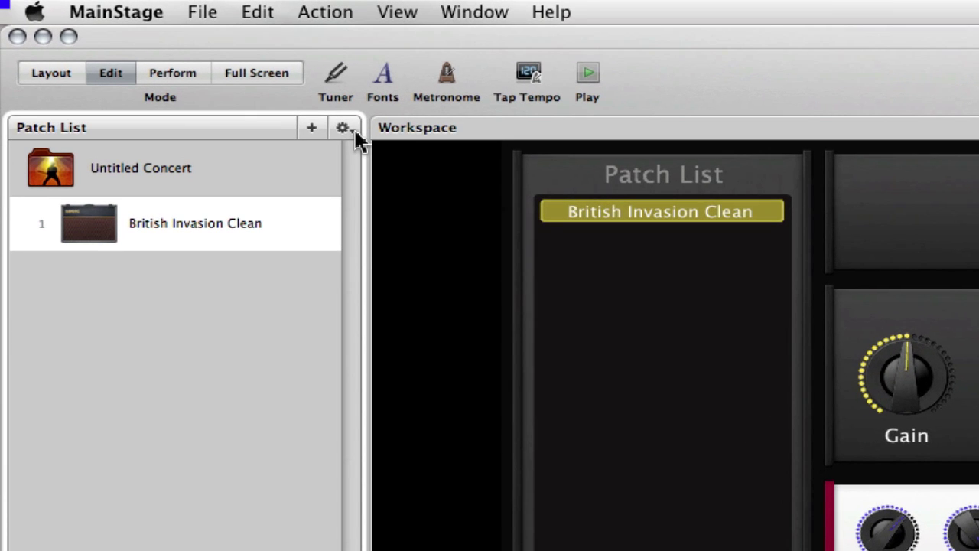
left_click(351, 126)
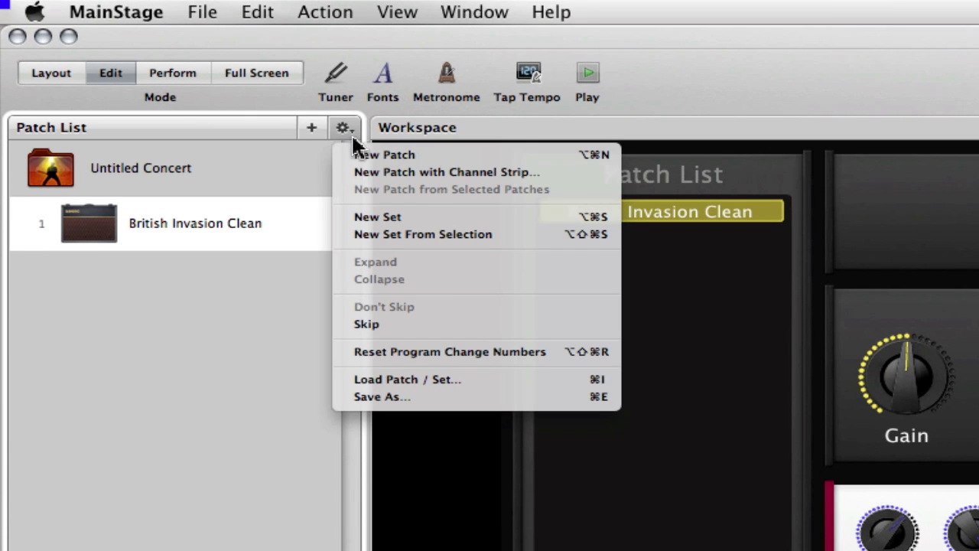
left_click(369, 156)
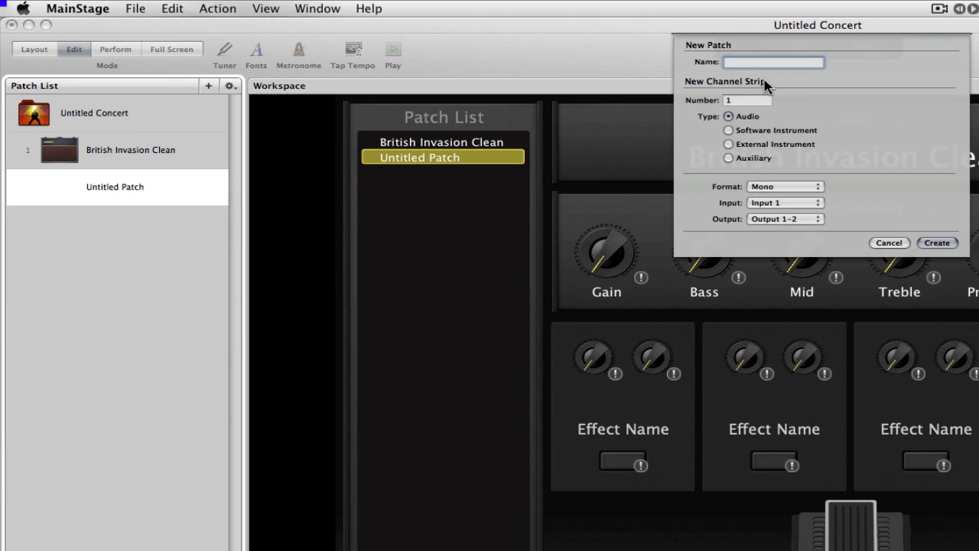
type("Amplitube 3")
key("Return")
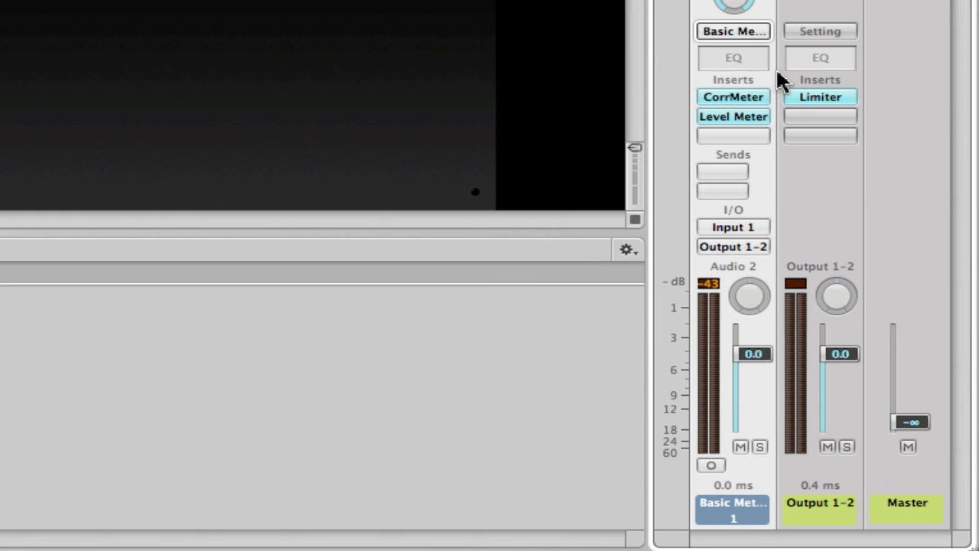
Remove the CorrMeter and Level Meter inserts and rename the channel strip 'Amplitube 3'.
left_click(750, 97)
left_click(755, 119)
left_click(749, 111)
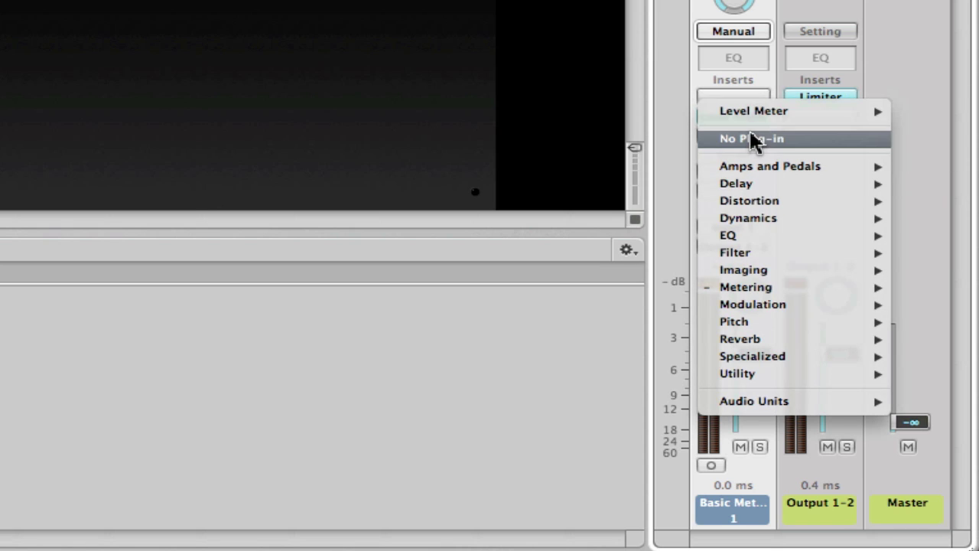
left_click(750, 136)
double_click(749, 510)
type("Ampl")
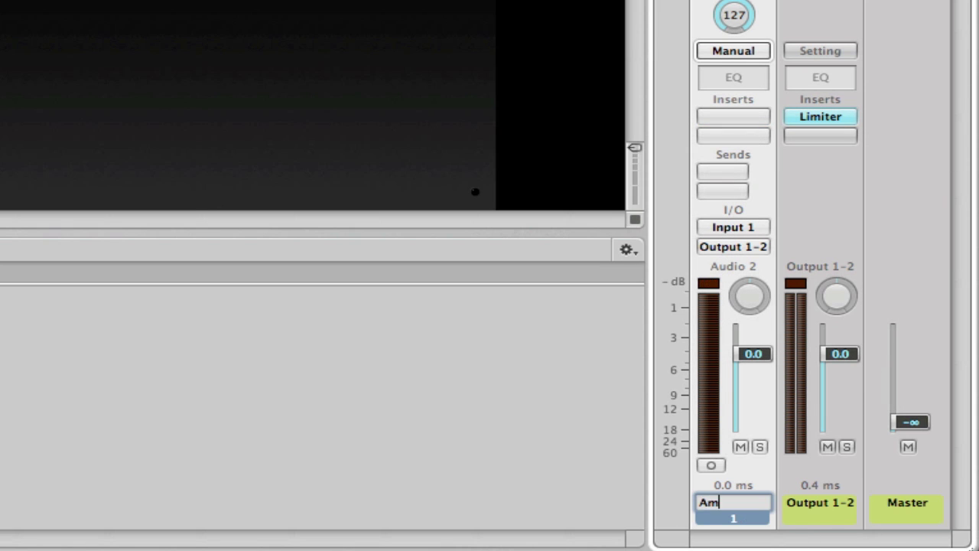
type("itube 3")
key("Return")
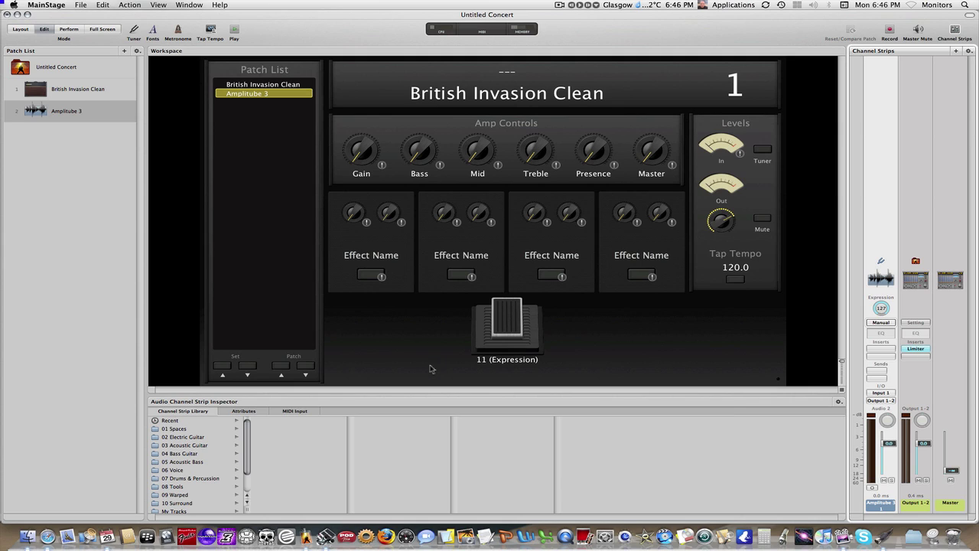
Bring up the iFCB X editor, reposition it, and press virtual footswitches 1 through 4.
left_click(326, 535)
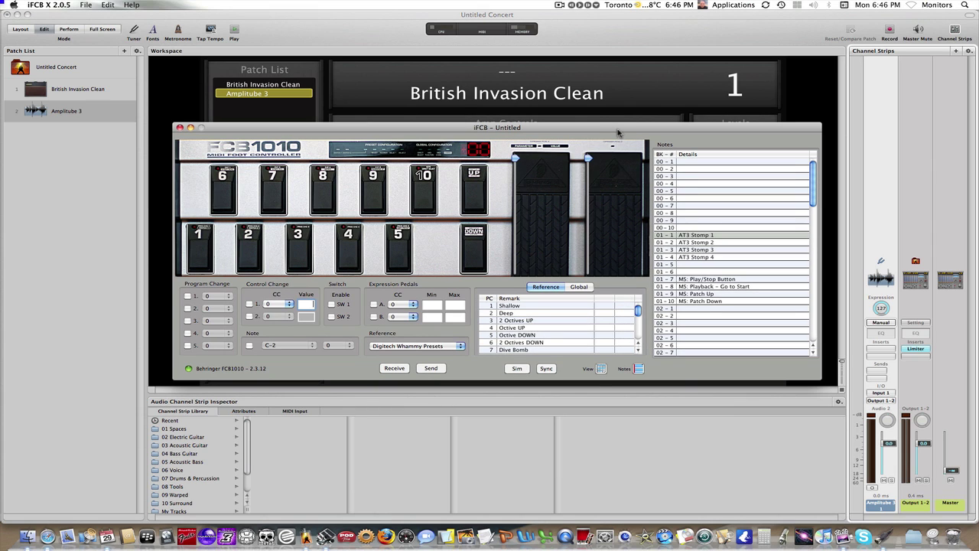
left_click_drag(619, 127, 631, 120)
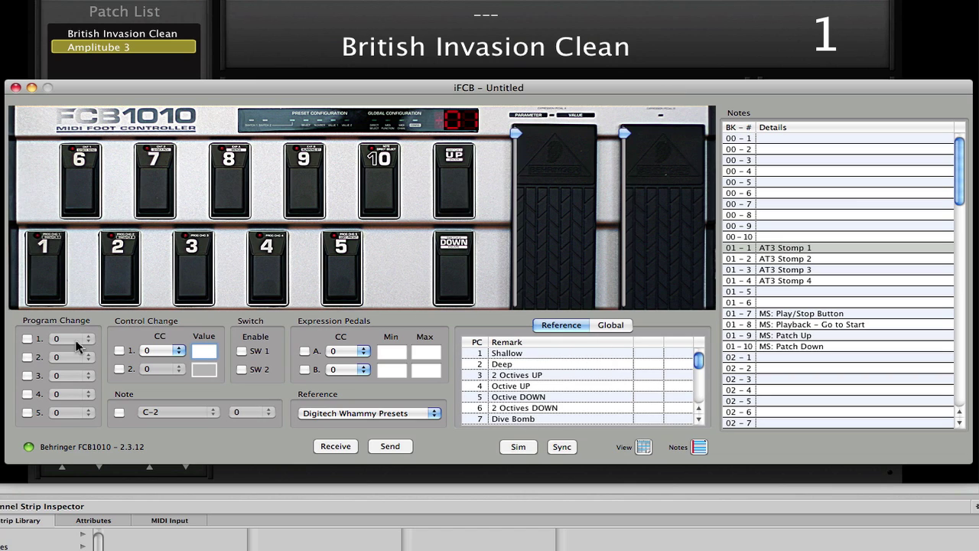
left_click_drag(388, 92, 586, 319)
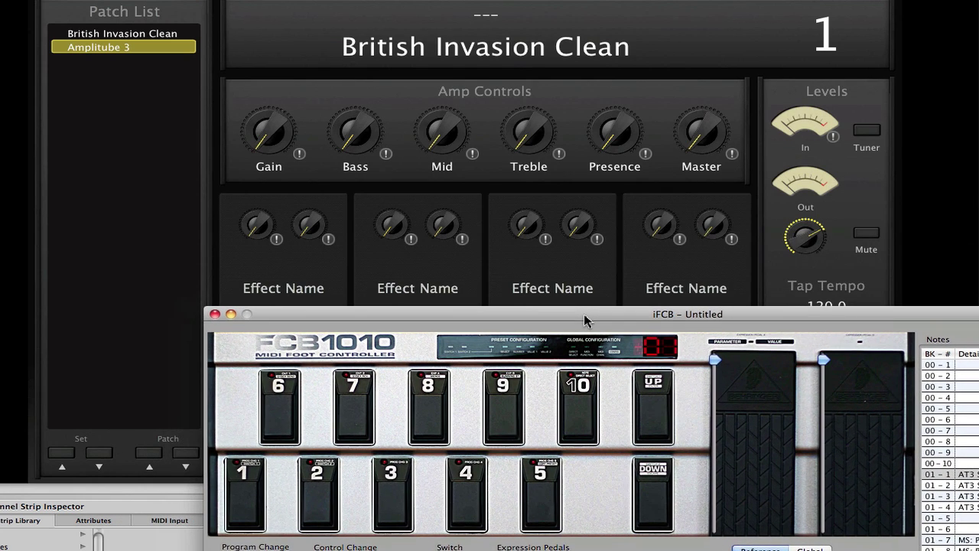
left_click(254, 497)
left_click(330, 505)
left_click(399, 506)
left_click(477, 507)
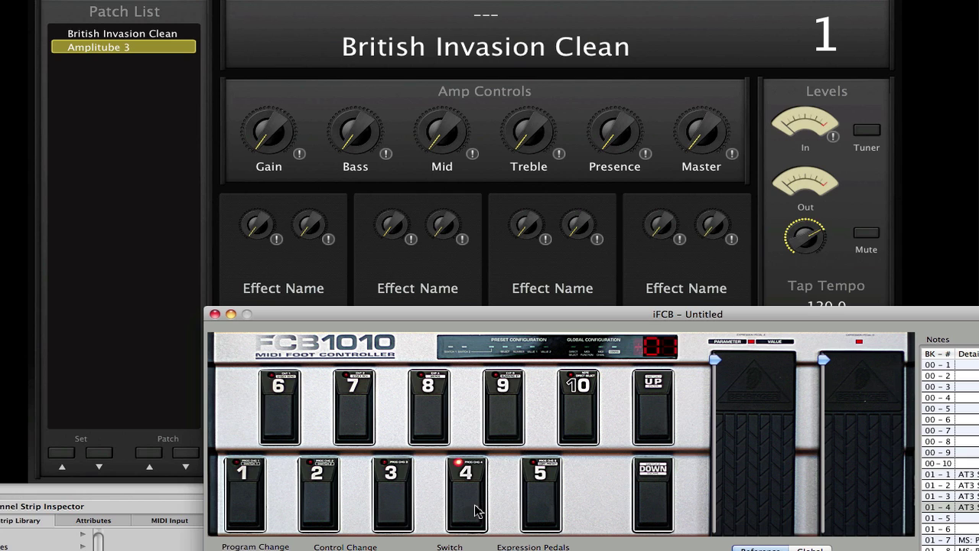
Hide iFCB X and select the fourth stompbox's name label in MainStage.
left_click(283, 273)
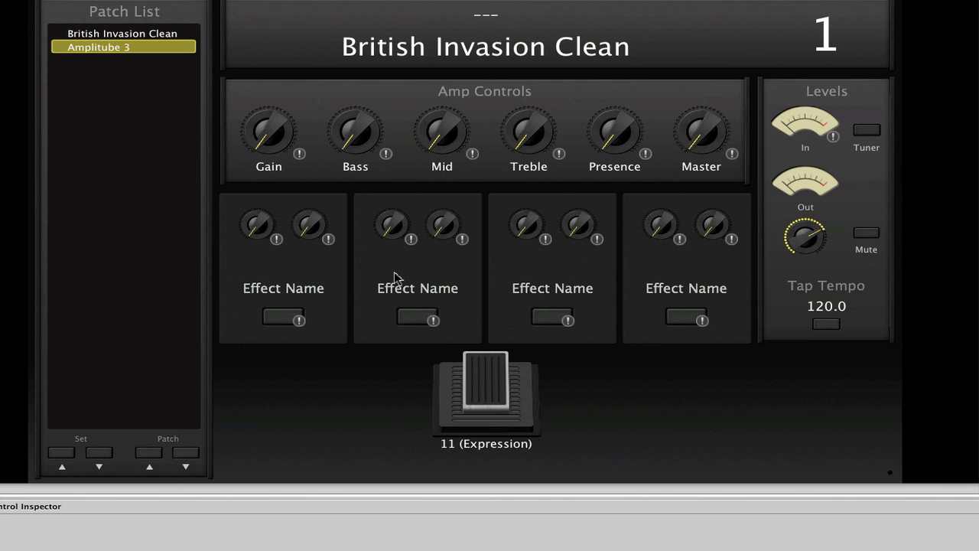
left_click(673, 283)
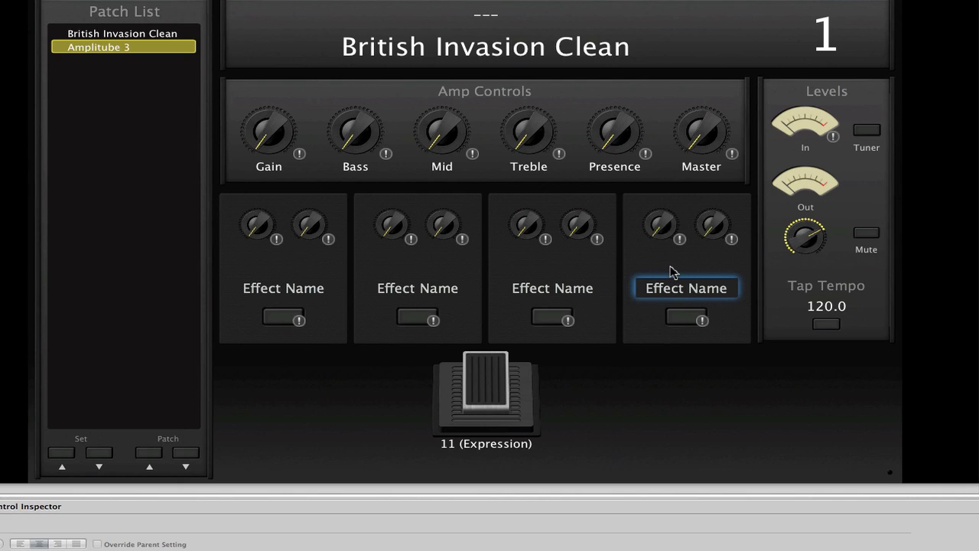
left_click(673, 271)
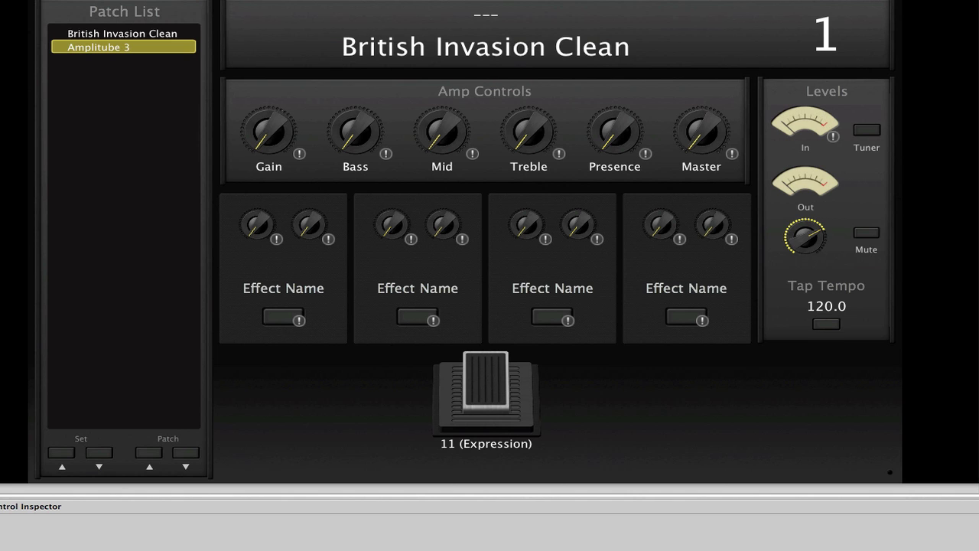
Return iFCB X to the top-left and check that footswitches 1–3 send CC 21, 22 and 23.
key("super+Tab")
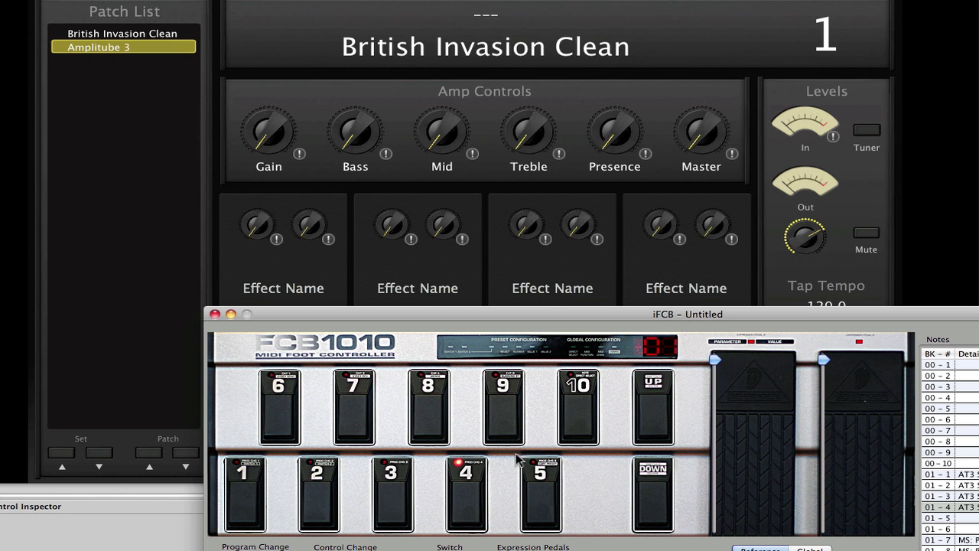
left_click_drag(537, 310, 324, 107)
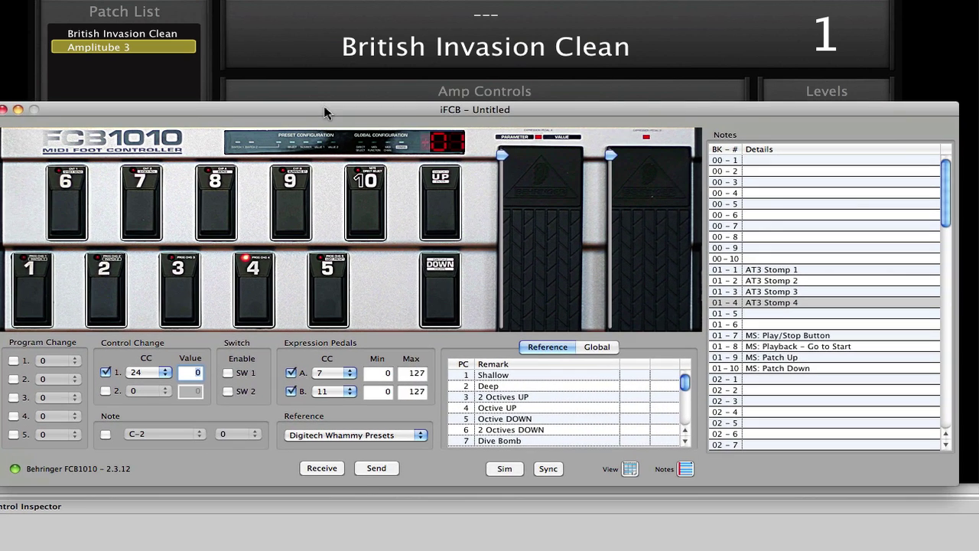
left_click(34, 293)
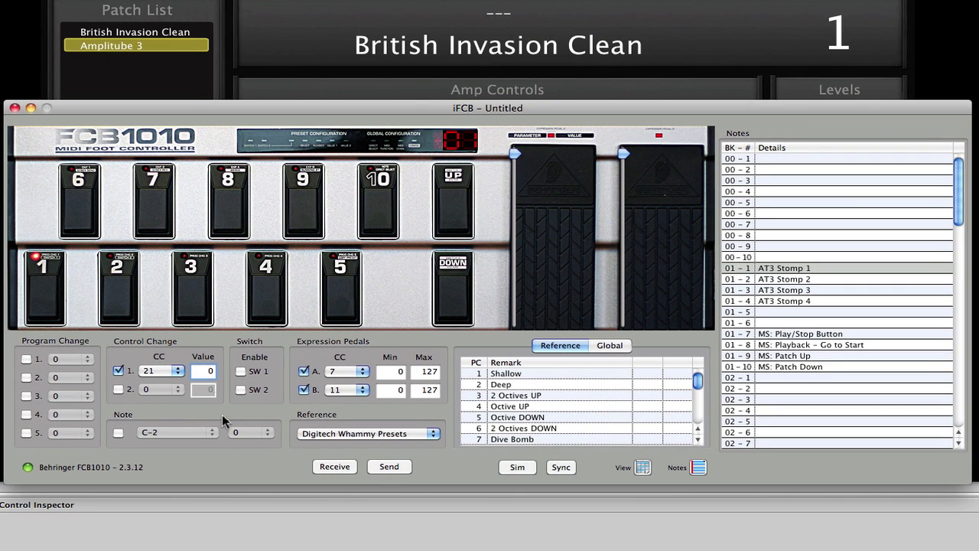
left_click(123, 307)
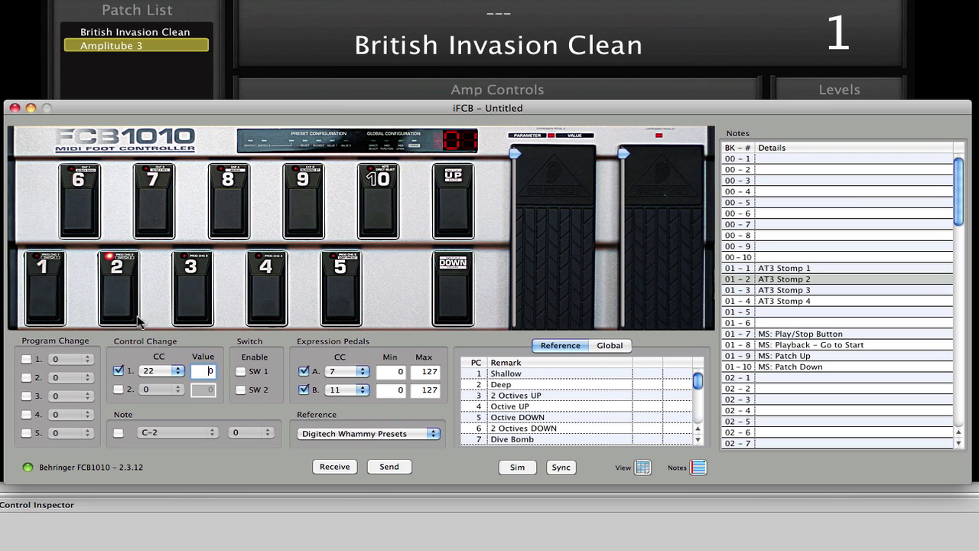
left_click(203, 317)
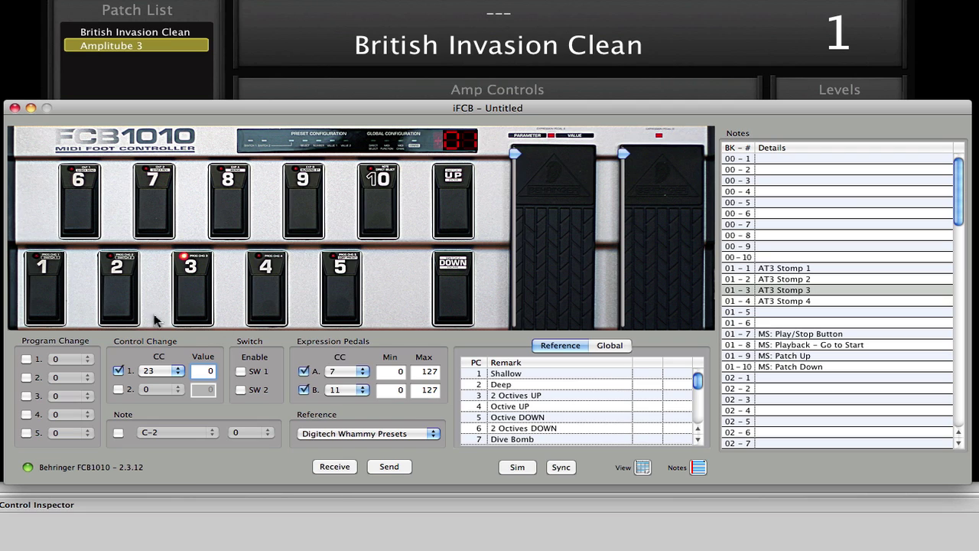
left_click(129, 314)
left_click(43, 268)
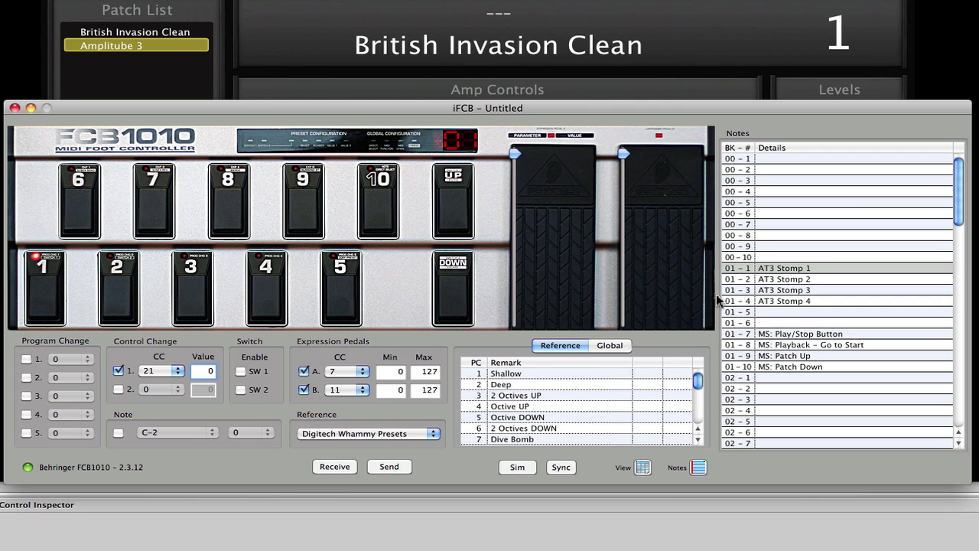
Check the AT3 Stomp 1–4 notes rows, confirming CC 24 for Stomp 4, then reselect footswitch 1.
left_click(780, 268)
left_click(788, 279)
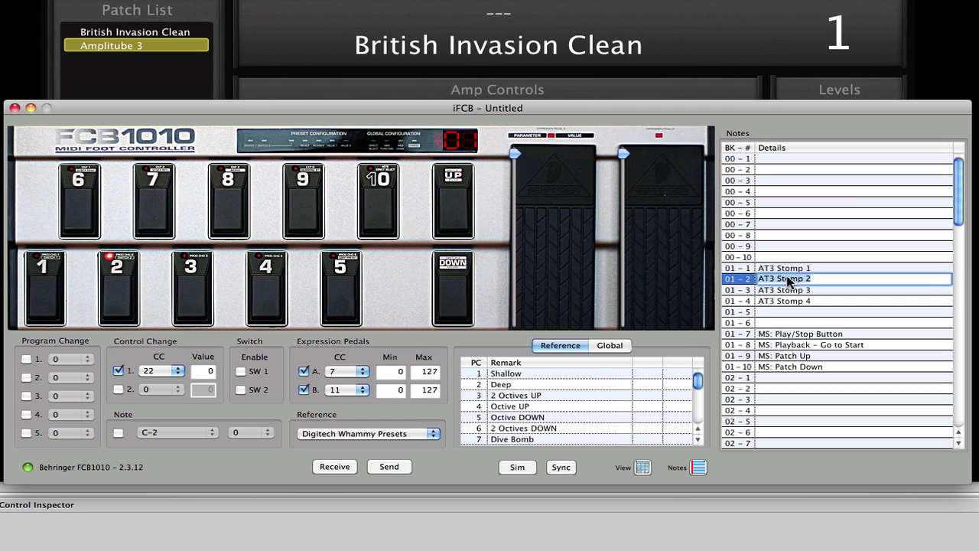
left_click(787, 268)
left_click(790, 280)
left_click(792, 291)
left_click(796, 301)
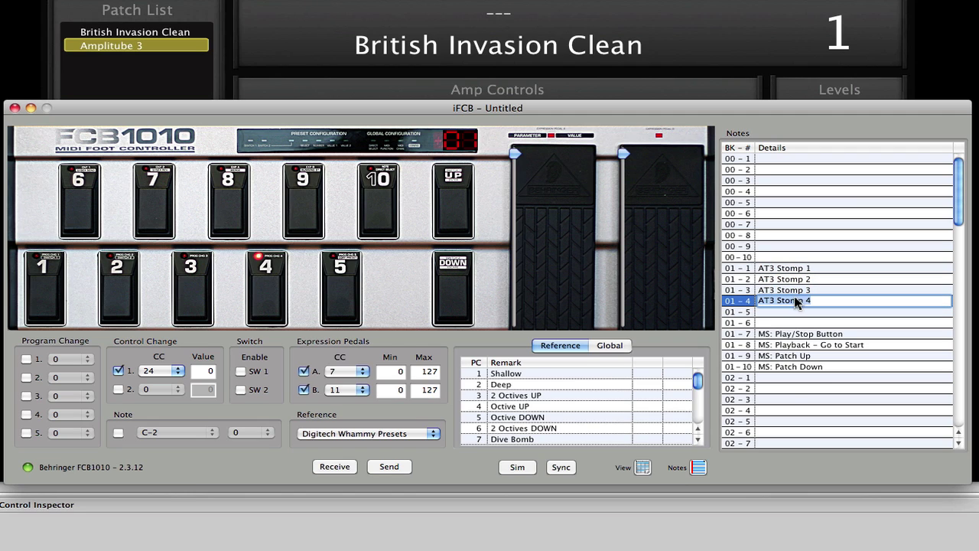
left_click(203, 308)
left_click(126, 309)
left_click(53, 308)
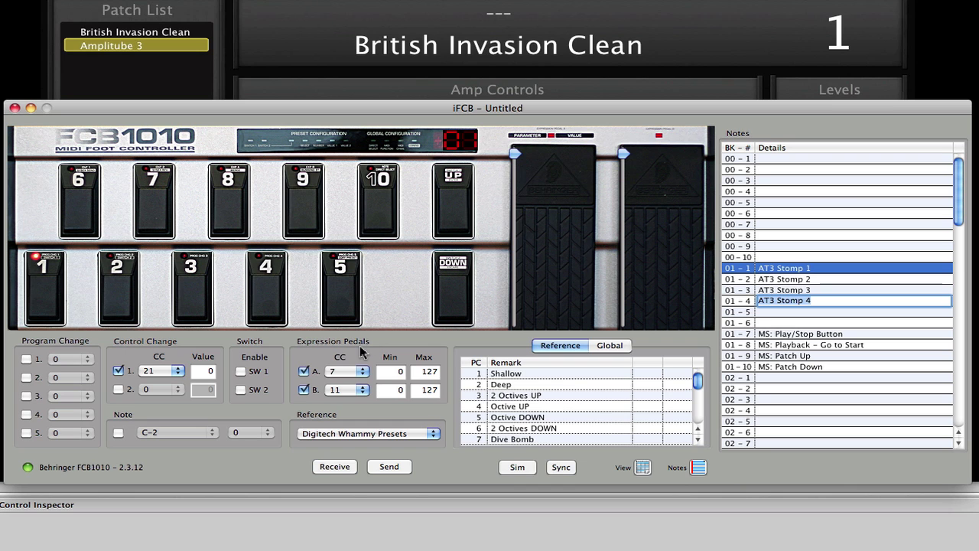
left_click_drag(429, 114, 426, 113)
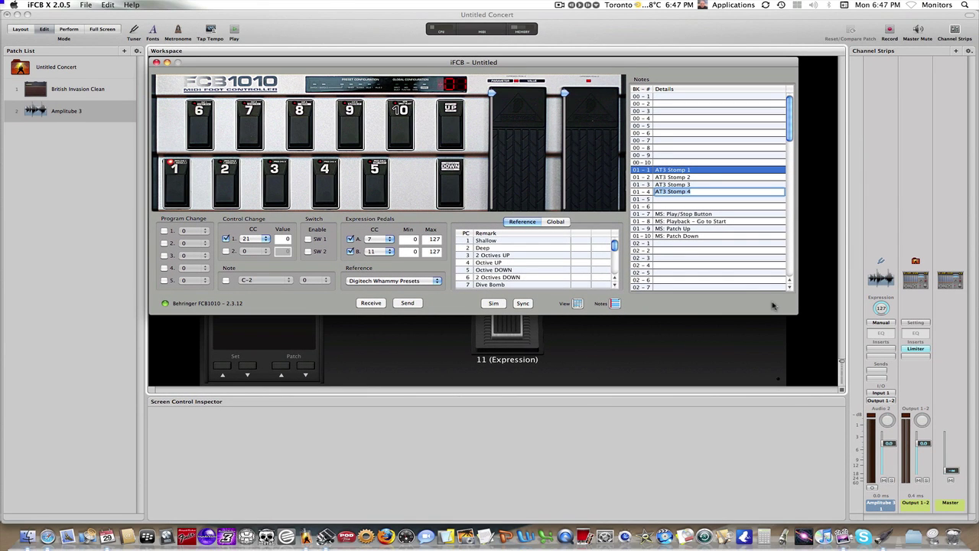
Launch MIDI Monitor and move its window down and left.
left_click(883, 536)
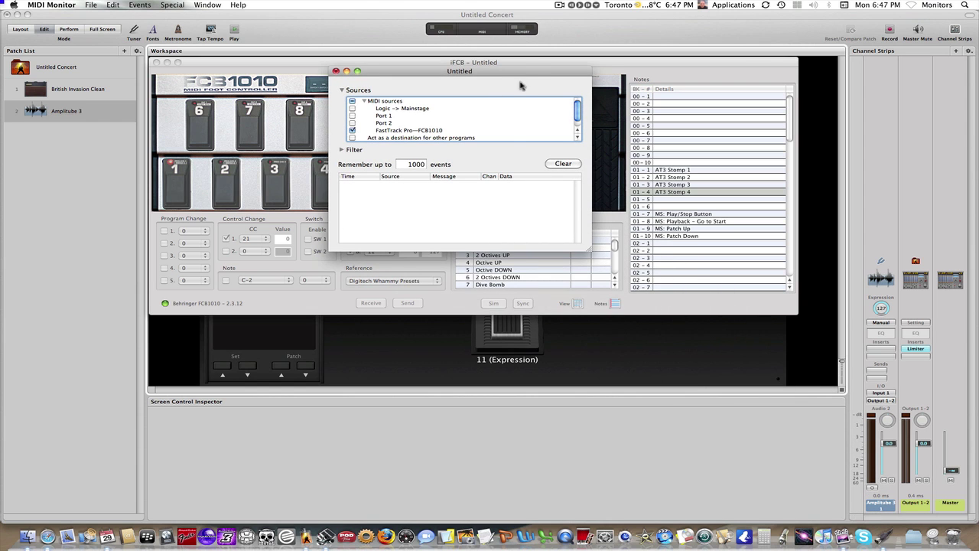
left_click_drag(528, 73, 513, 321)
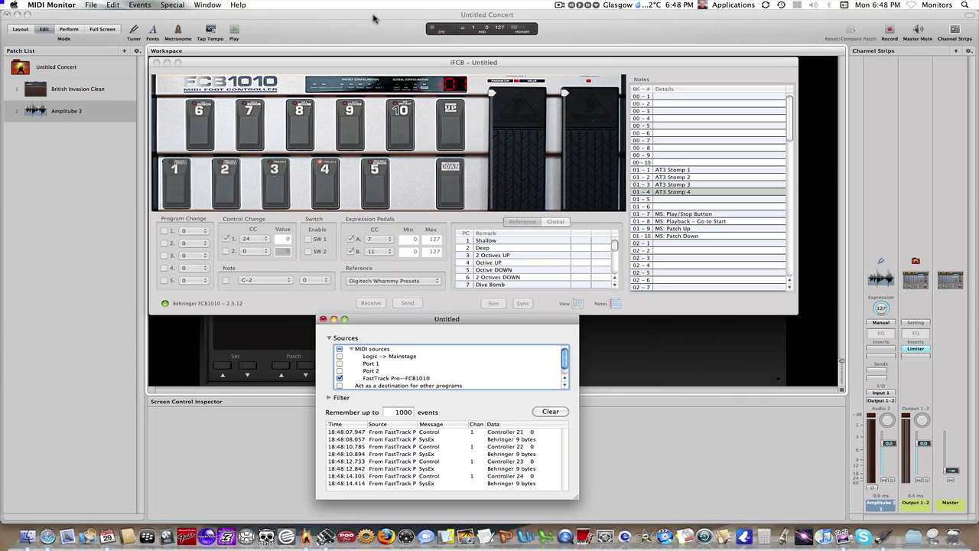
In Layout mode, use Learn to assign the effect on/off buttons to their FCB1010 footswitches.
key("super+Tab")
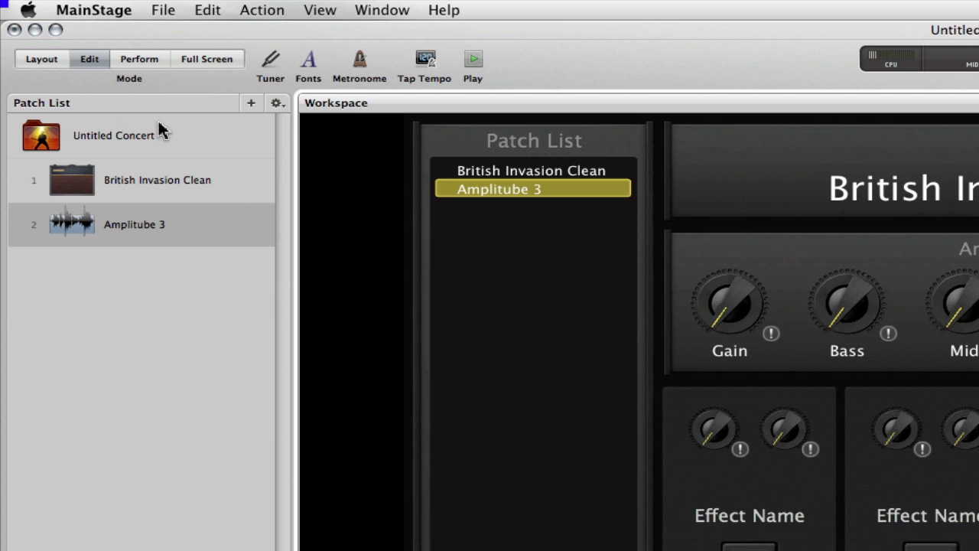
left_click(43, 60)
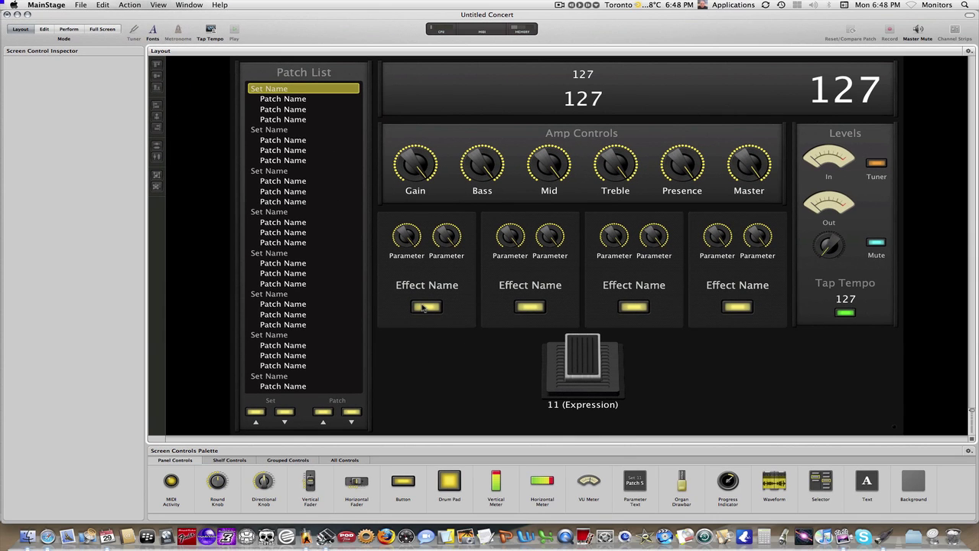
left_click(426, 306)
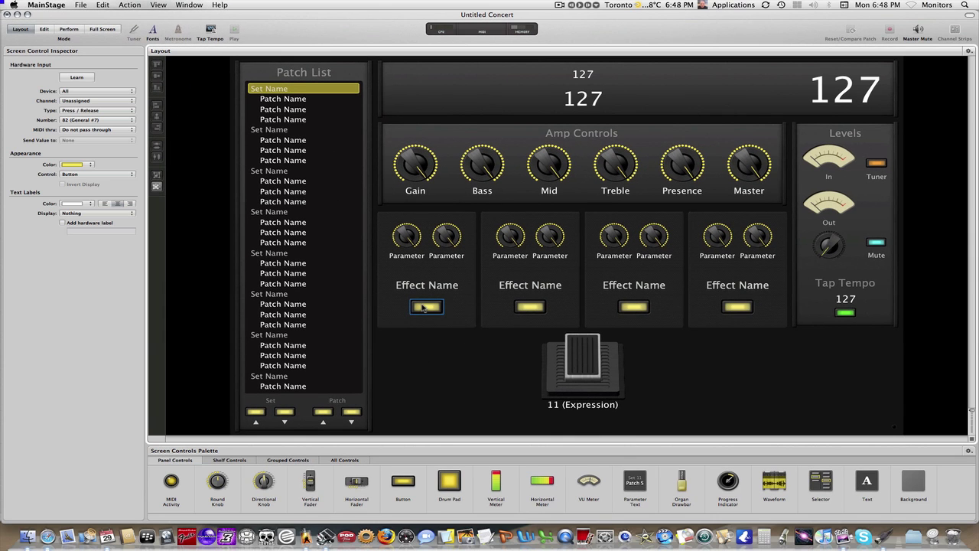
left_click(79, 78)
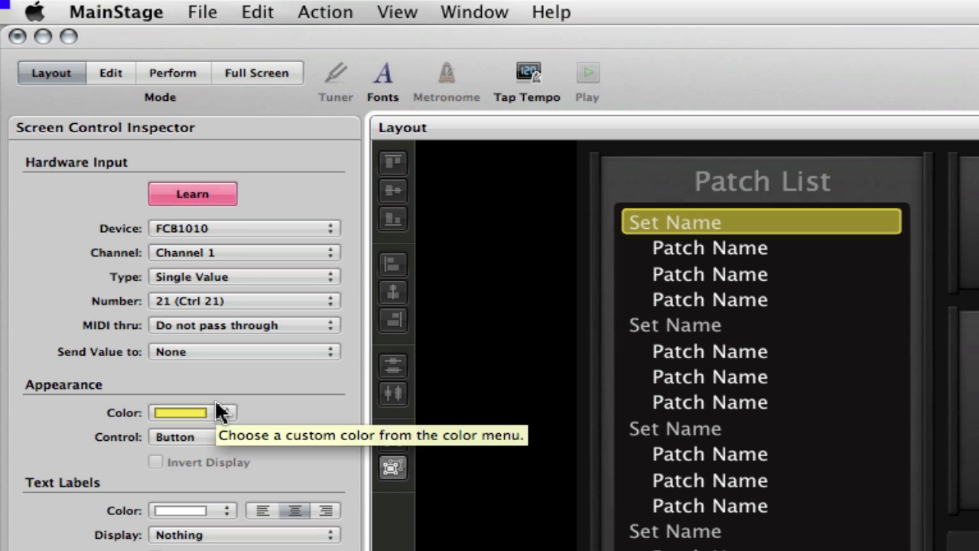
left_click(530, 307)
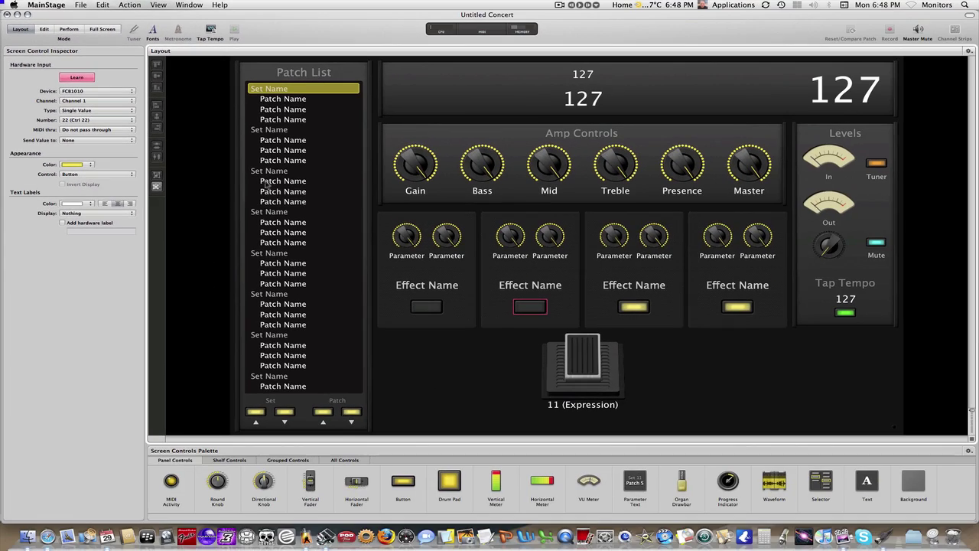
left_click(634, 306)
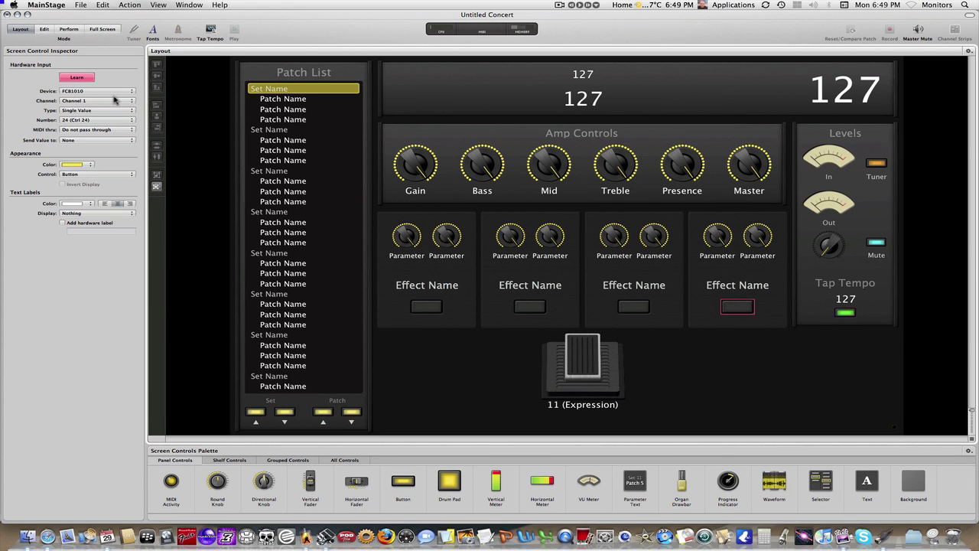
Stop Learn, verify the four effect buttons show controllers 21–24, and return to Edit mode.
left_click(70, 77)
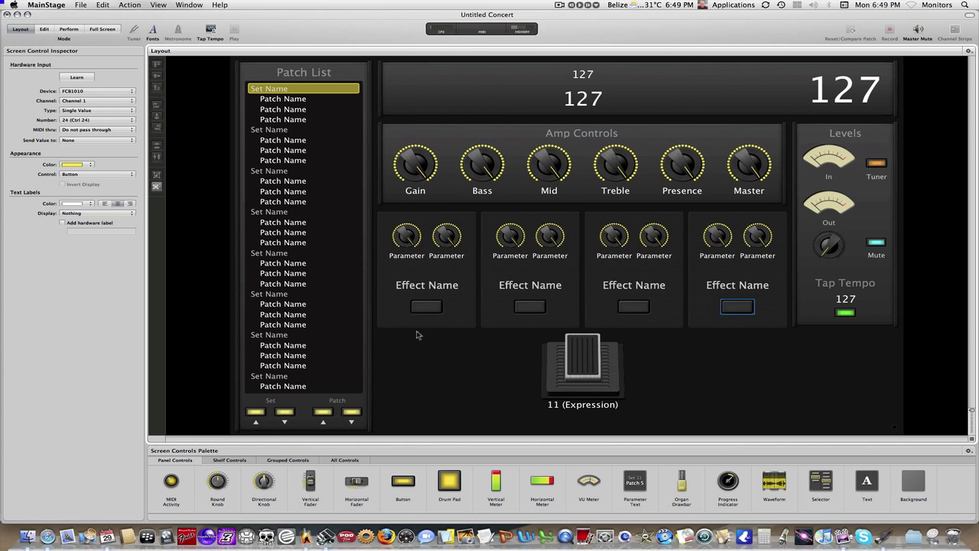
left_click(427, 308)
left_click(538, 308)
left_click(632, 310)
left_click(728, 310)
left_click(45, 30)
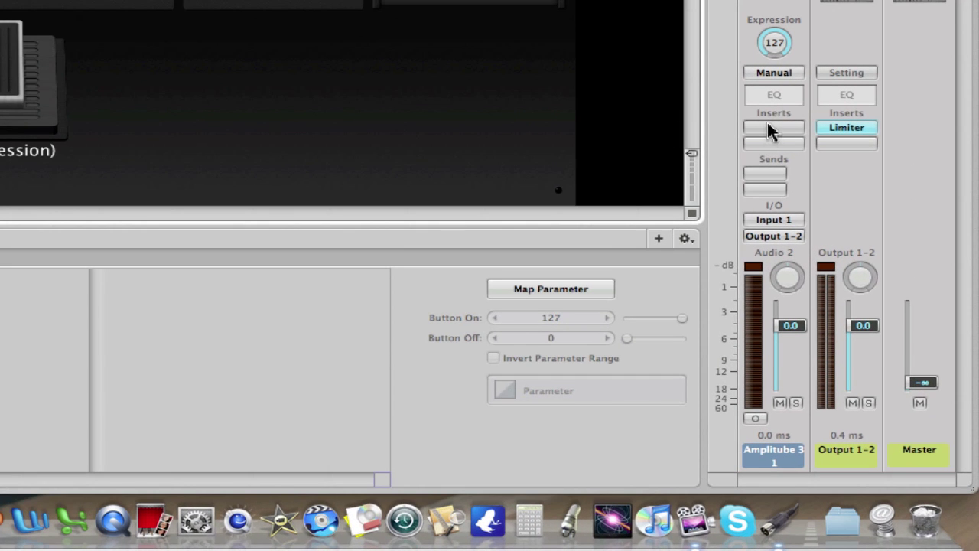
Insert AmpliTube 3 (Mono->Stereo) from IK Multimedia Audio Units into the channel strip.
left_click(768, 127)
mouse_move(819, 340)
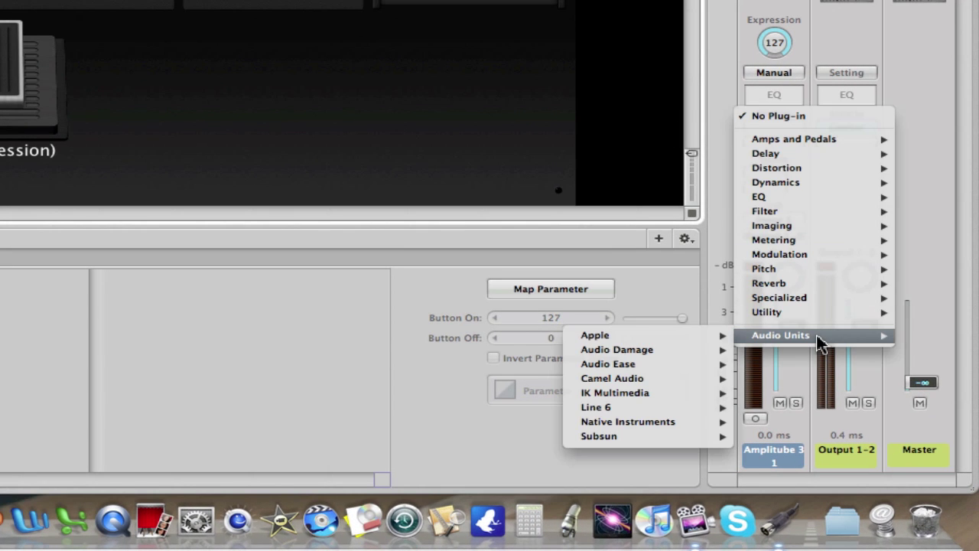
mouse_move(676, 382)
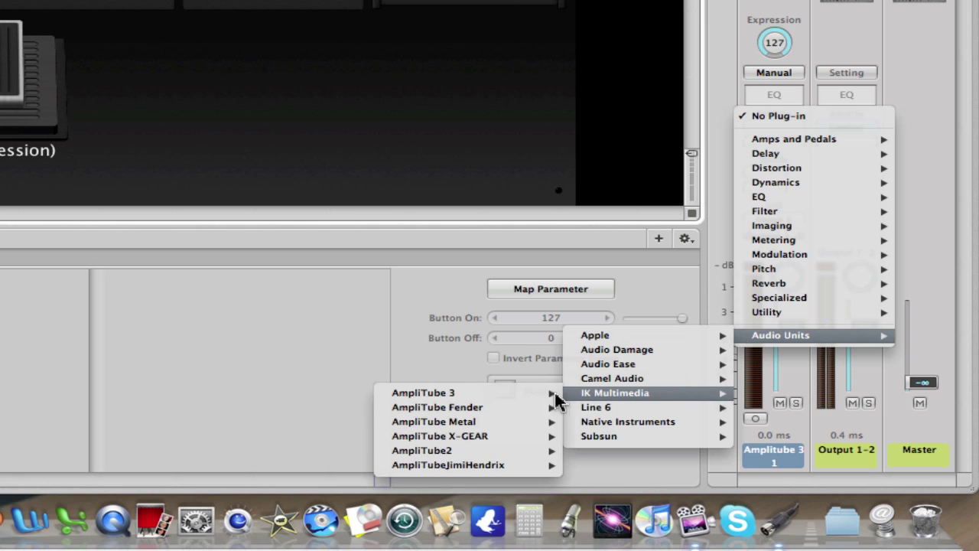
mouse_move(382, 393)
left_click(303, 404)
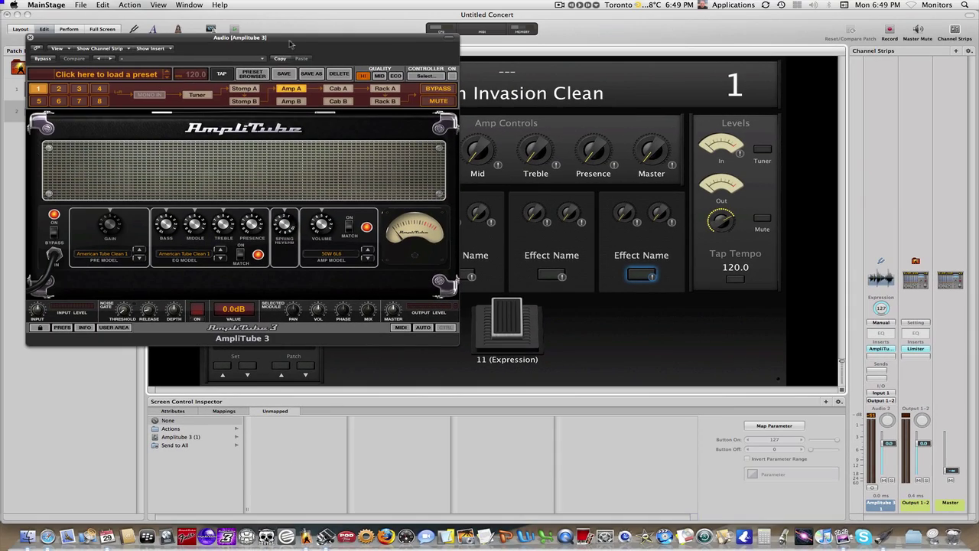
Load the American Clean MKIII 'Bottom Crunch' preset and show the Stomp A board.
left_click_drag(290, 44, 443, 84)
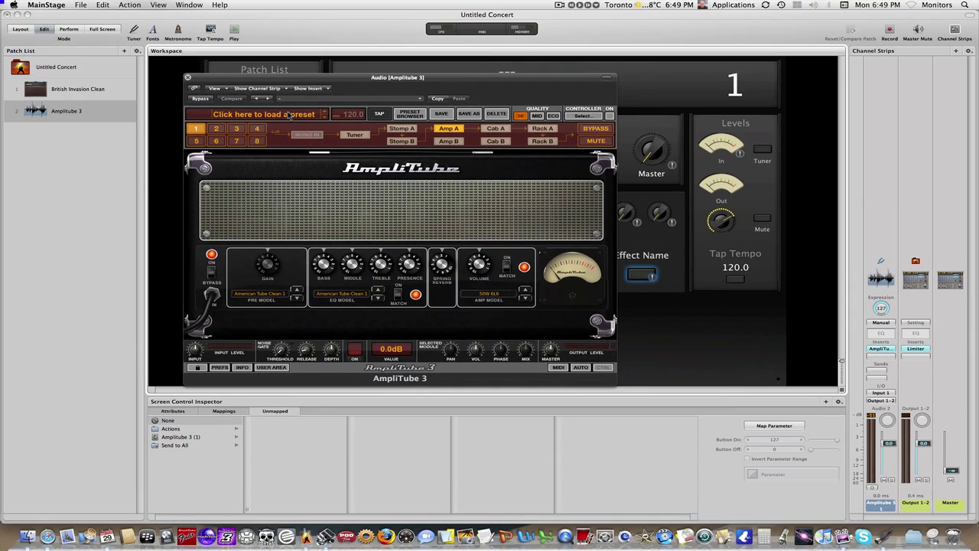
left_click(289, 115)
mouse_move(291, 124)
mouse_move(348, 127)
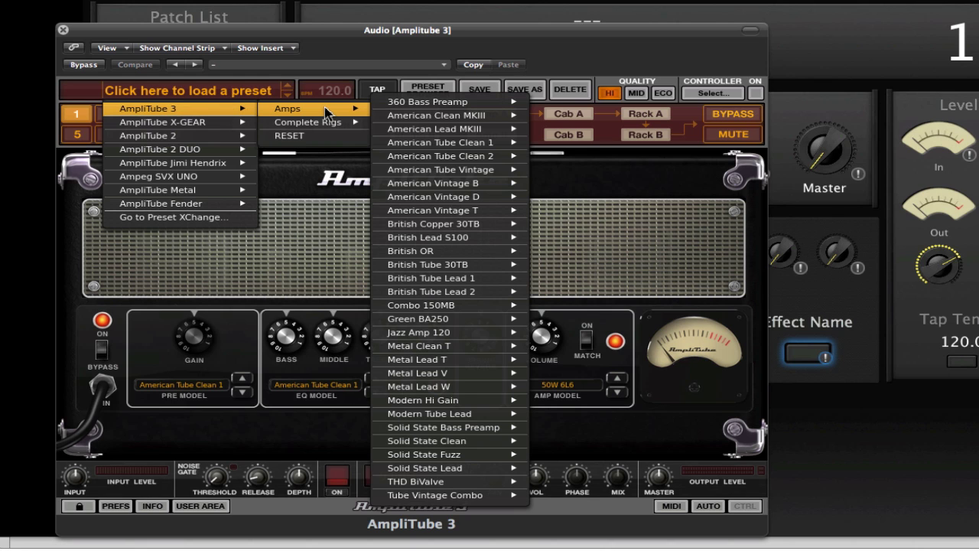
mouse_move(459, 117)
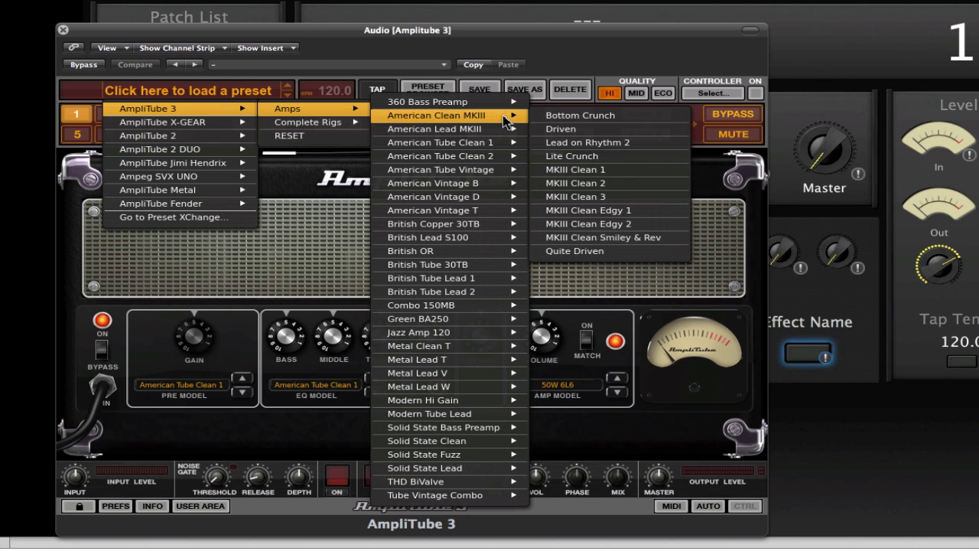
left_click(575, 116)
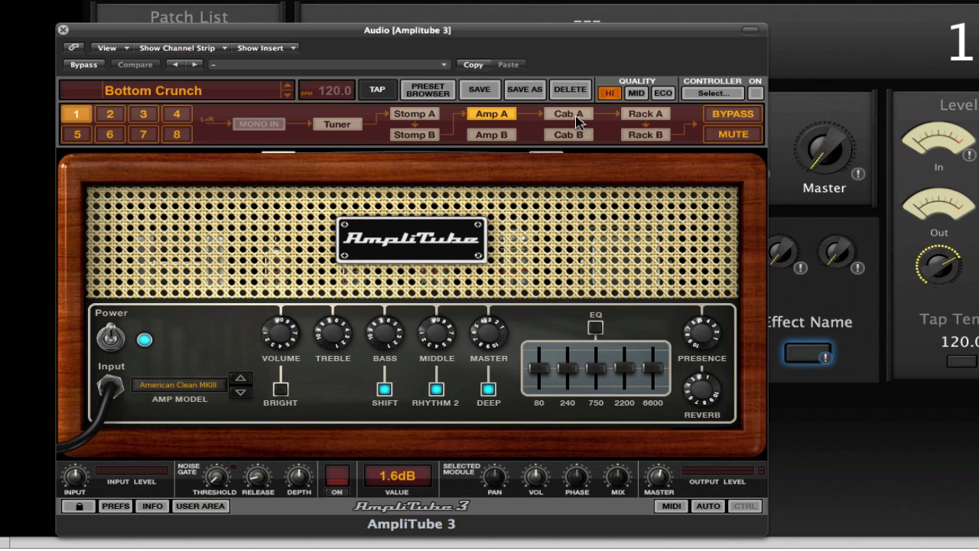
left_click(423, 116)
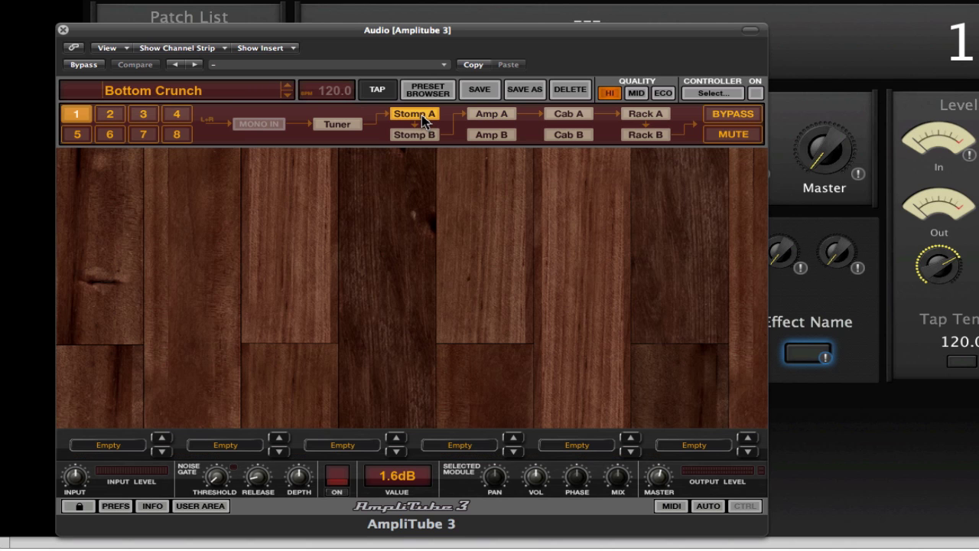
left_click_drag(475, 35, 710, 262)
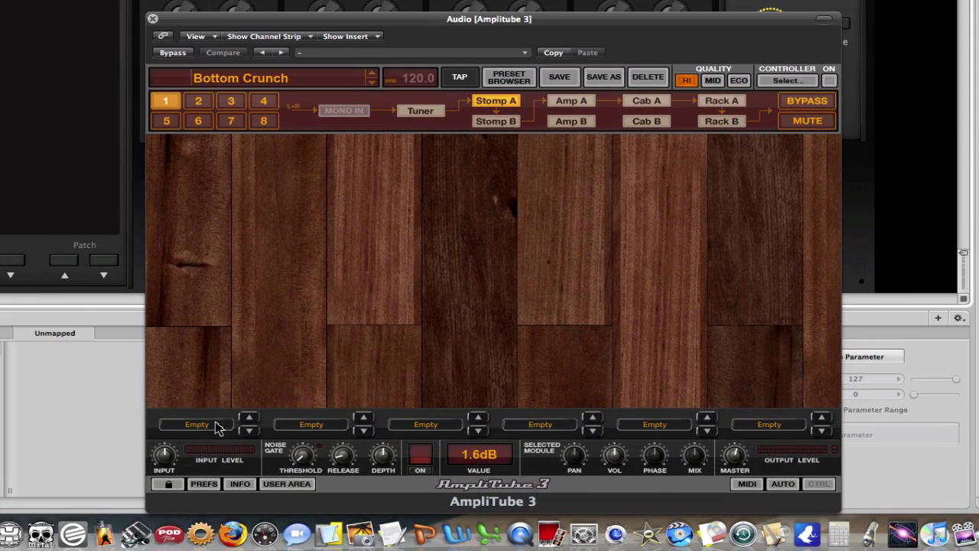
Put a Dynamics Compressor in stomp slot 1 and a Distortion pedal in slot 2.
left_click(217, 427)
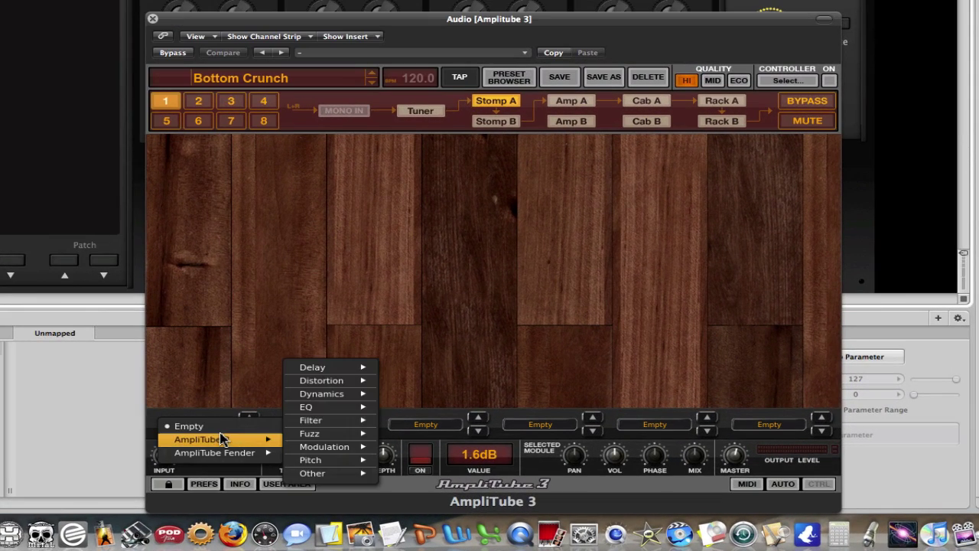
mouse_move(258, 439)
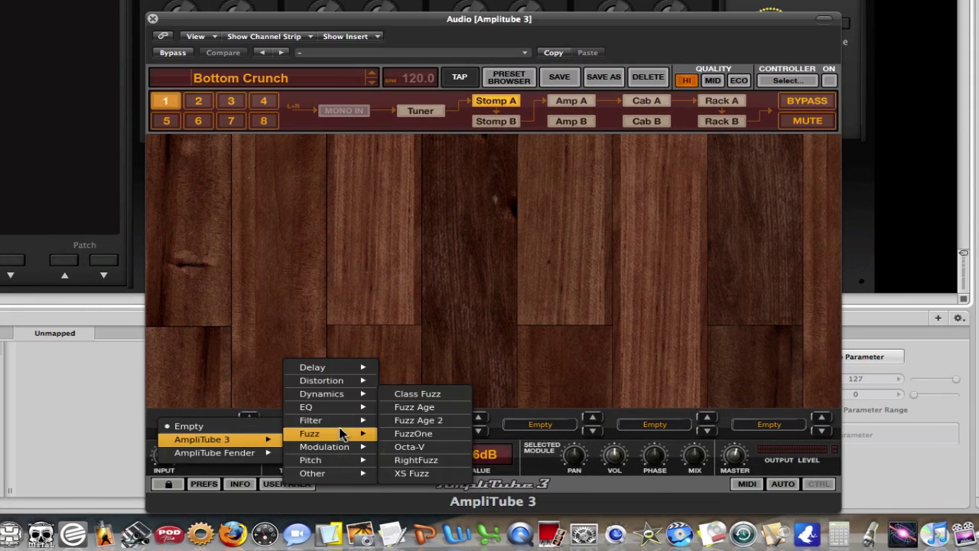
mouse_move(360, 393)
left_click(471, 396)
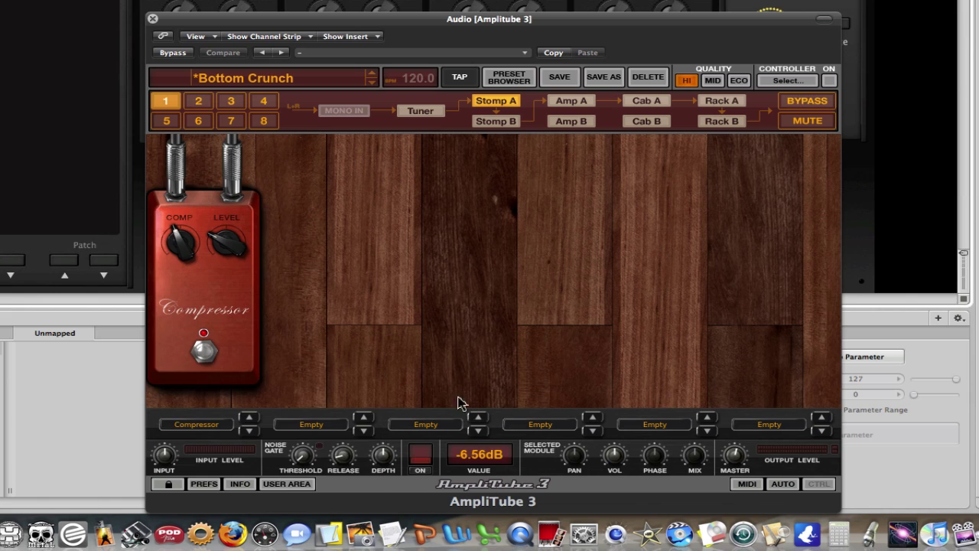
left_click(323, 429)
mouse_move(327, 438)
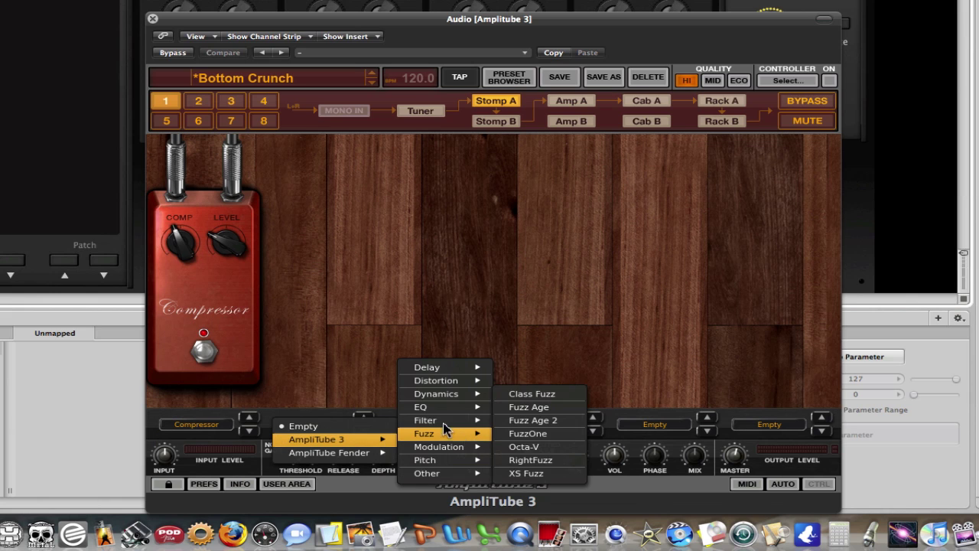
mouse_move(441, 387)
left_click(538, 386)
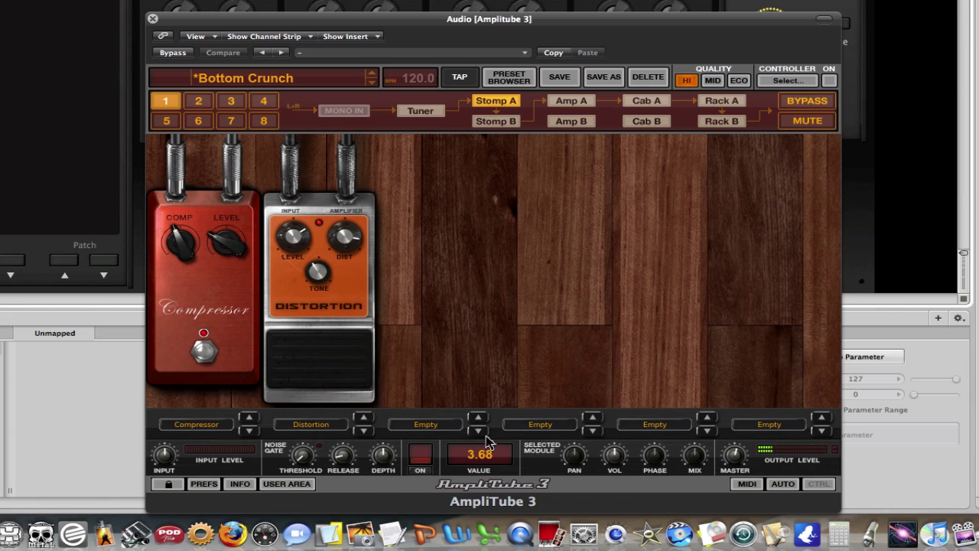
Put a 7 Band Graphic EQ in slot 3 and a Modulation Chorus in slot 4.
left_click(440, 429)
mouse_move(448, 440)
mouse_move(550, 408)
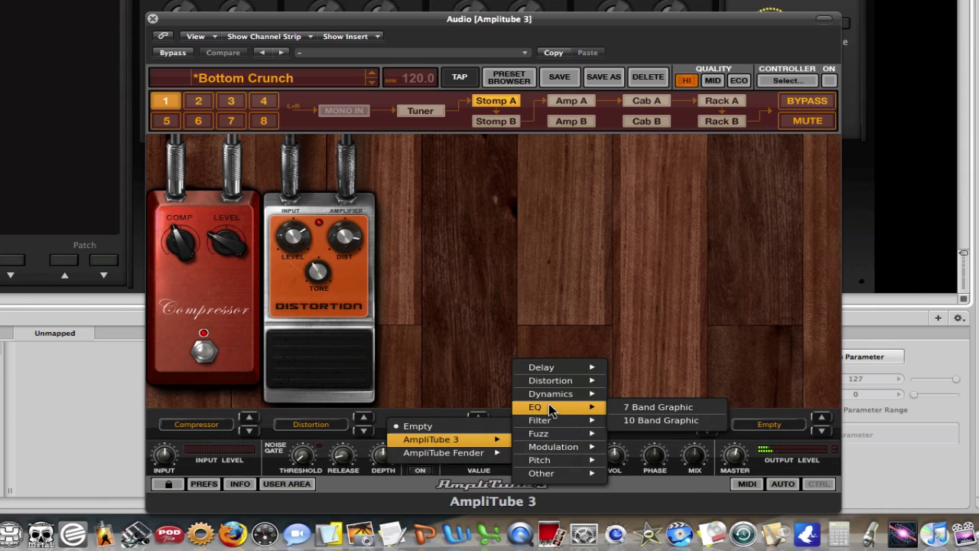
left_click(644, 411)
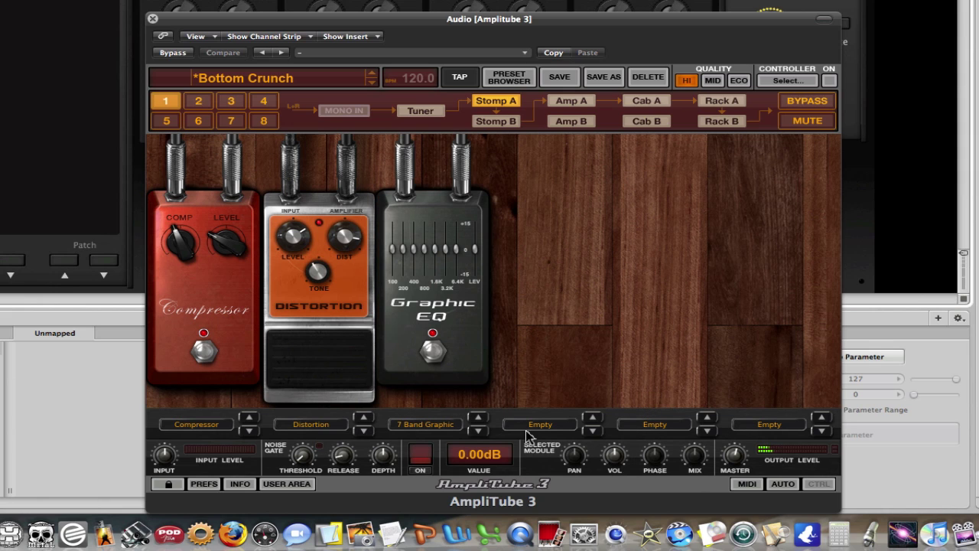
left_click(528, 428)
mouse_move(546, 439)
mouse_move(680, 449)
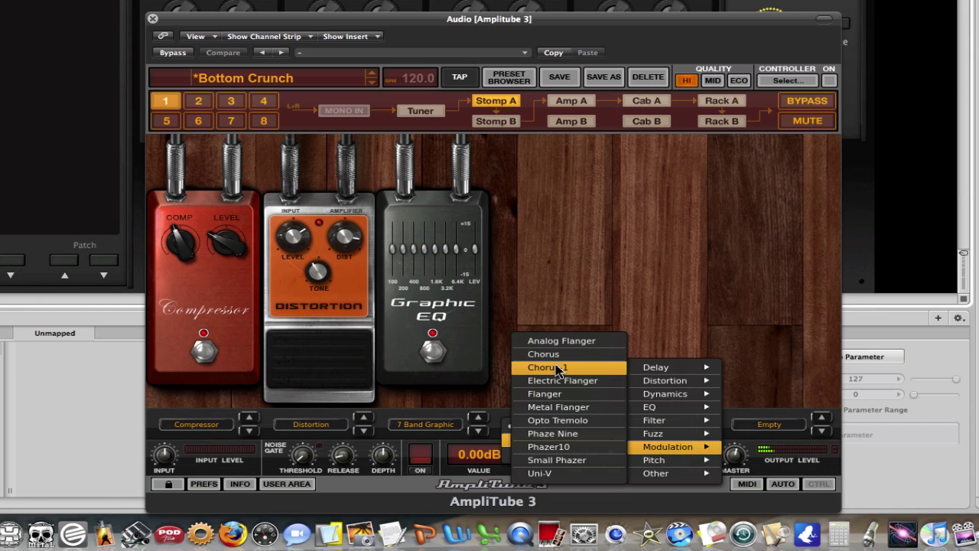
left_click(560, 365)
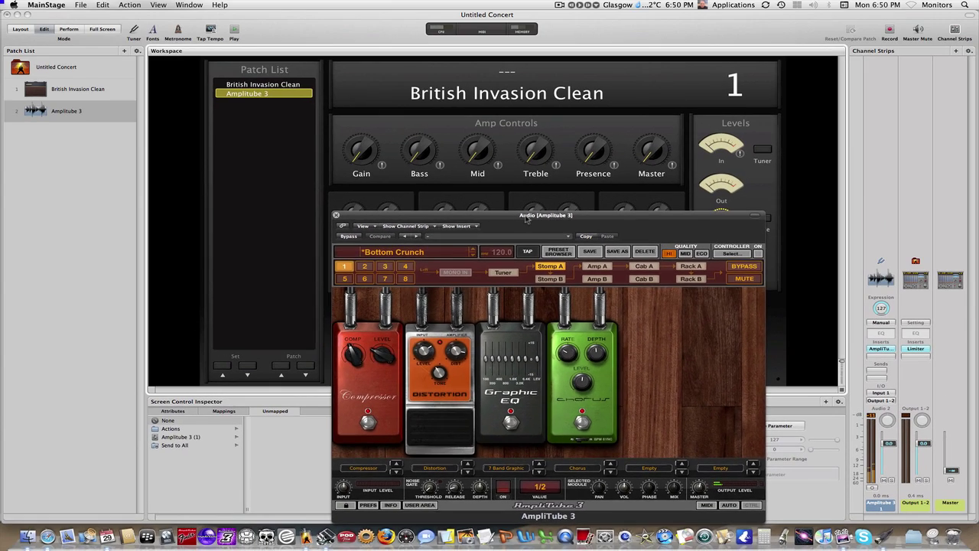
left_click_drag(456, 26, 459, 162)
left_click_drag(527, 303, 521, 305)
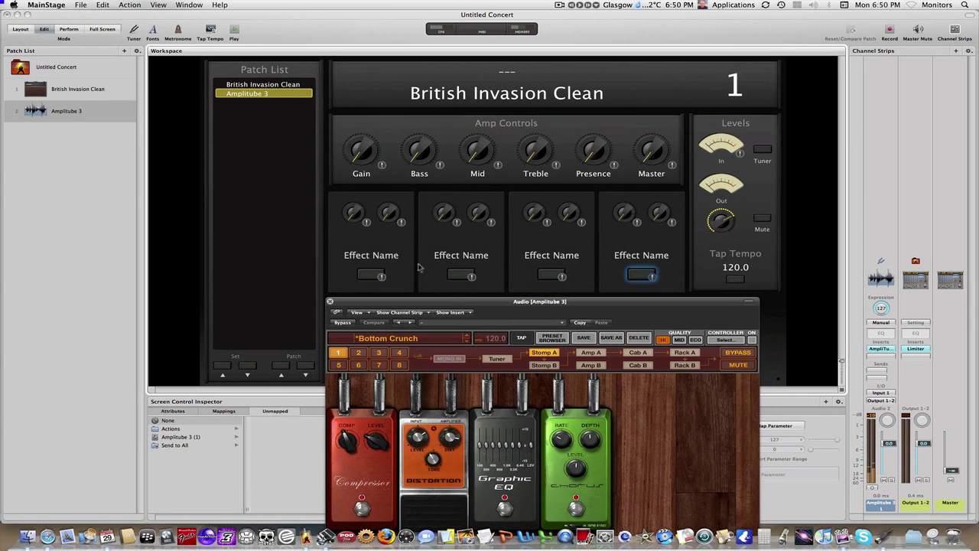
left_click_drag(512, 302, 522, 154)
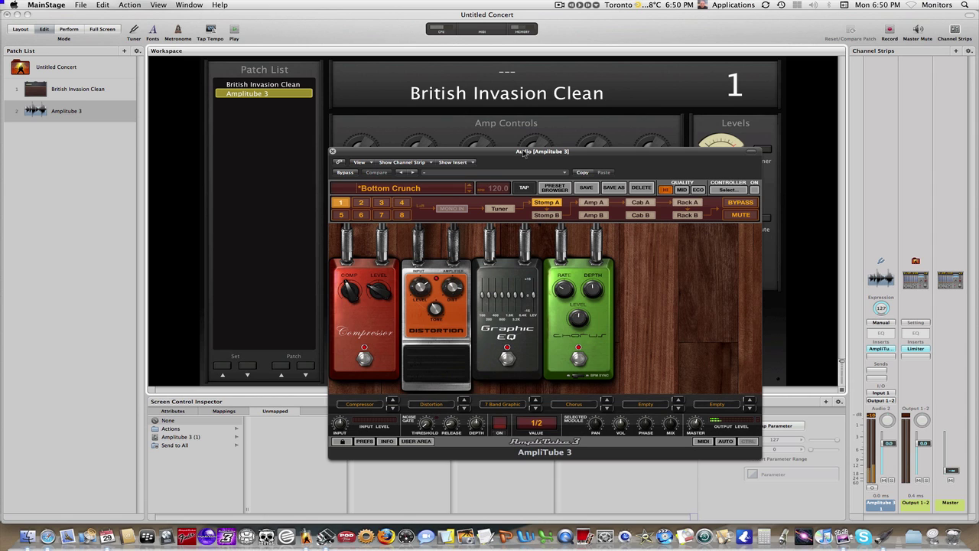
left_click_drag(525, 154, 527, 156)
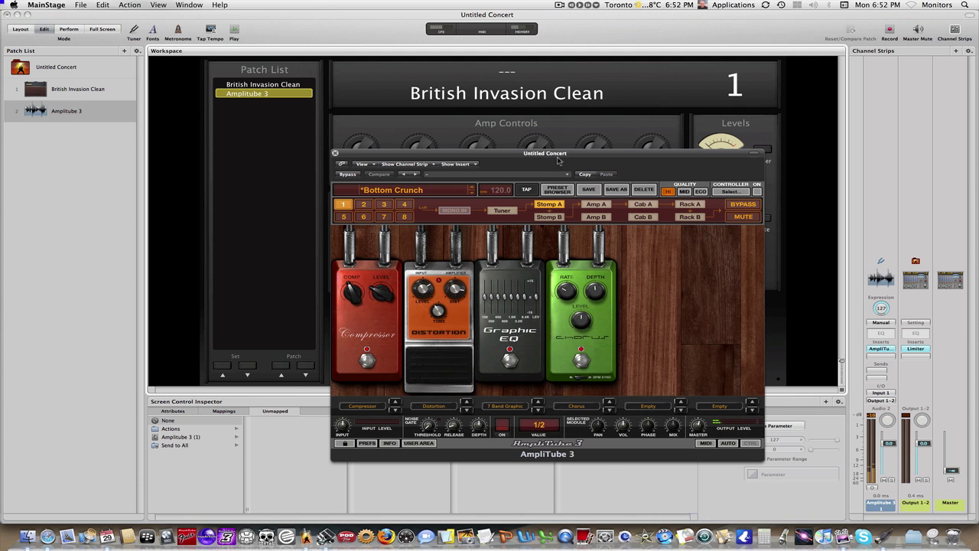
left_click_drag(559, 160, 554, 92)
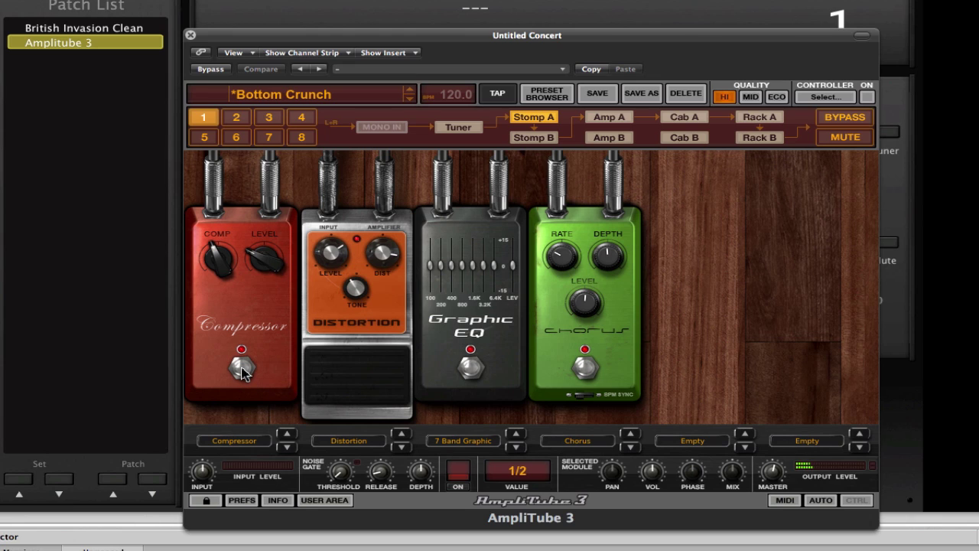
Assign the Compressor bypass to automation Param 1 and the Distortion bypass to Param 2.
right_click(242, 373)
mouse_move(258, 375)
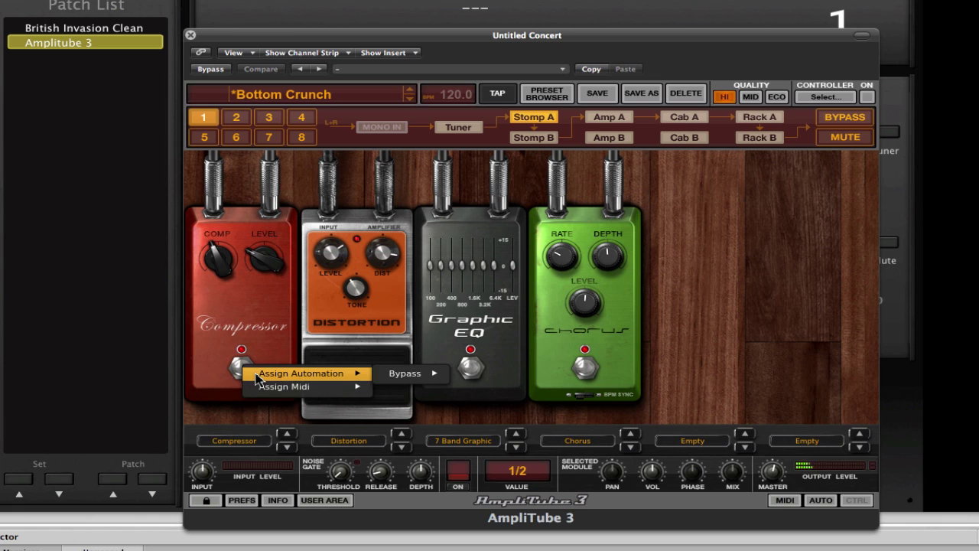
mouse_move(385, 380)
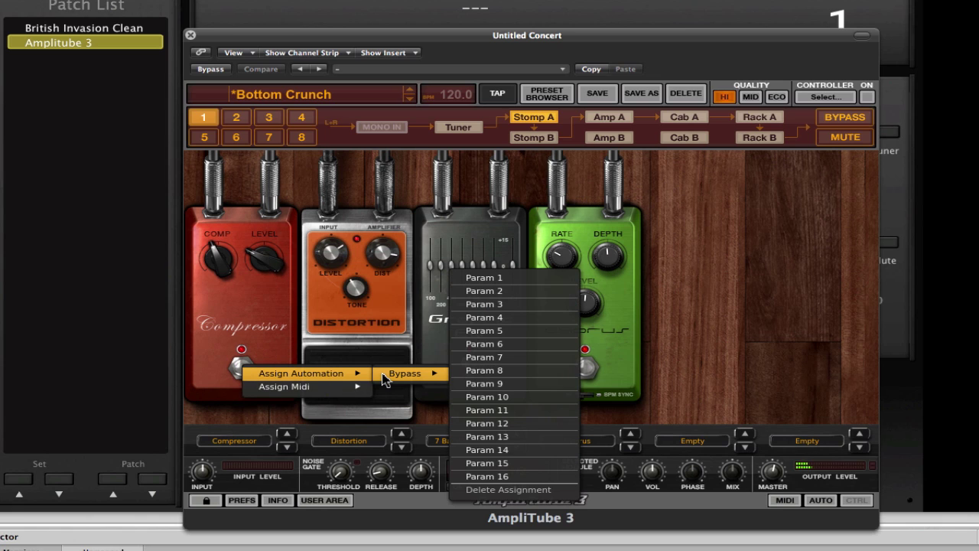
left_click(511, 280)
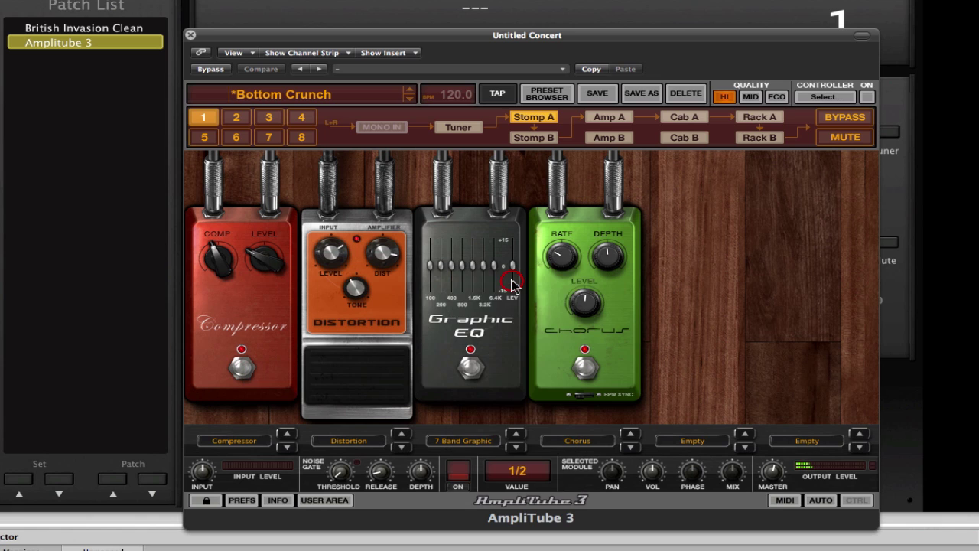
right_click(356, 377)
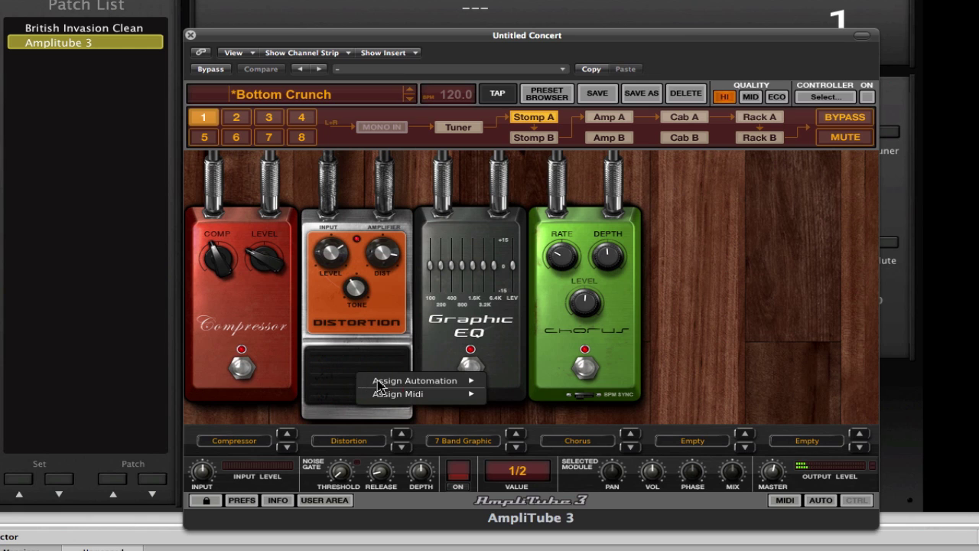
mouse_move(382, 380)
mouse_move(512, 380)
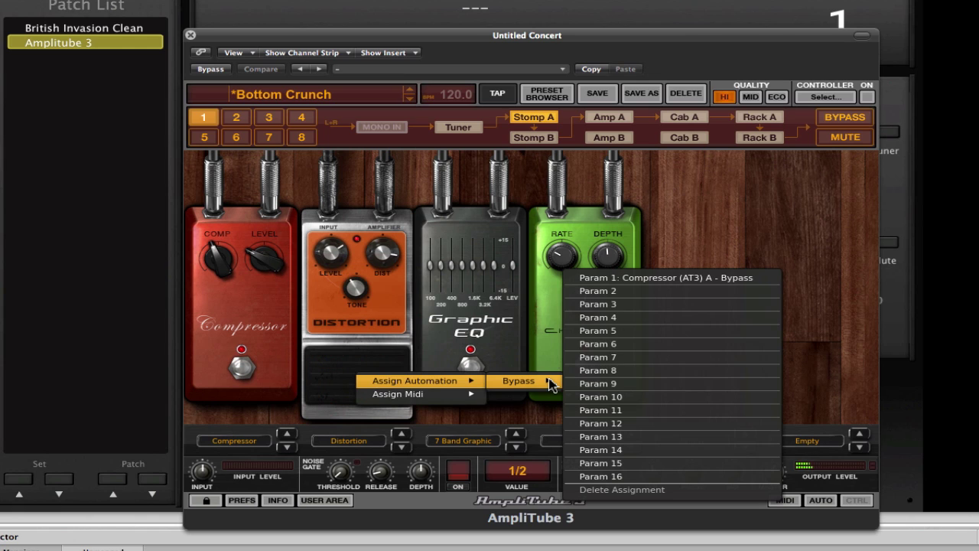
left_click(643, 290)
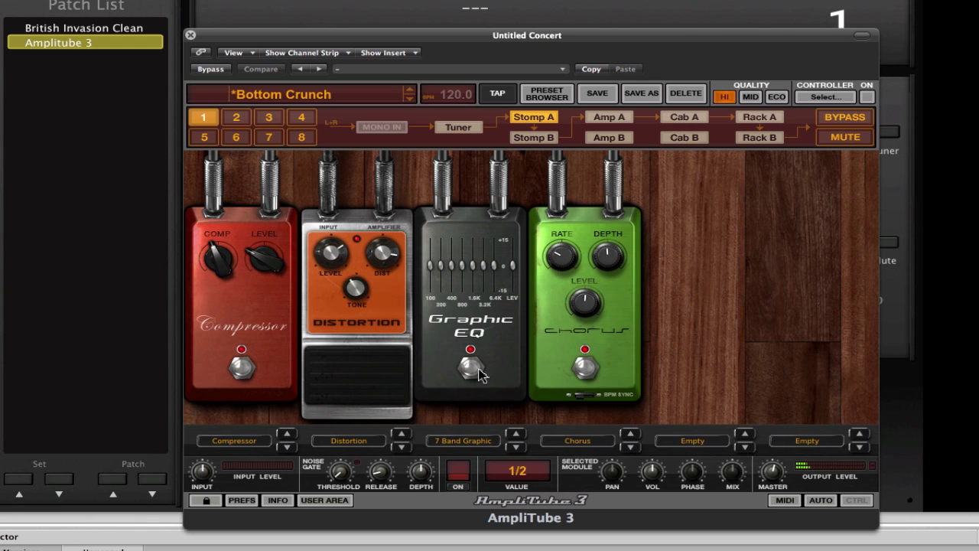
Assign the Graphic EQ bypass to Param 3 and the Chorus bypass to Param 4.
right_click(482, 375)
mouse_move(525, 378)
mouse_move(670, 376)
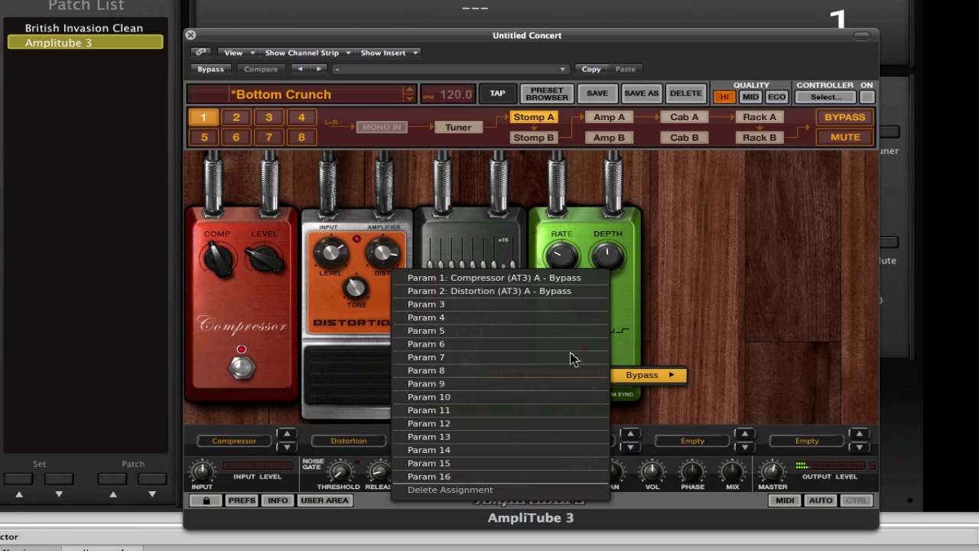
left_click(474, 304)
right_click(581, 370)
mouse_move(612, 372)
mouse_move(746, 372)
left_click(563, 321)
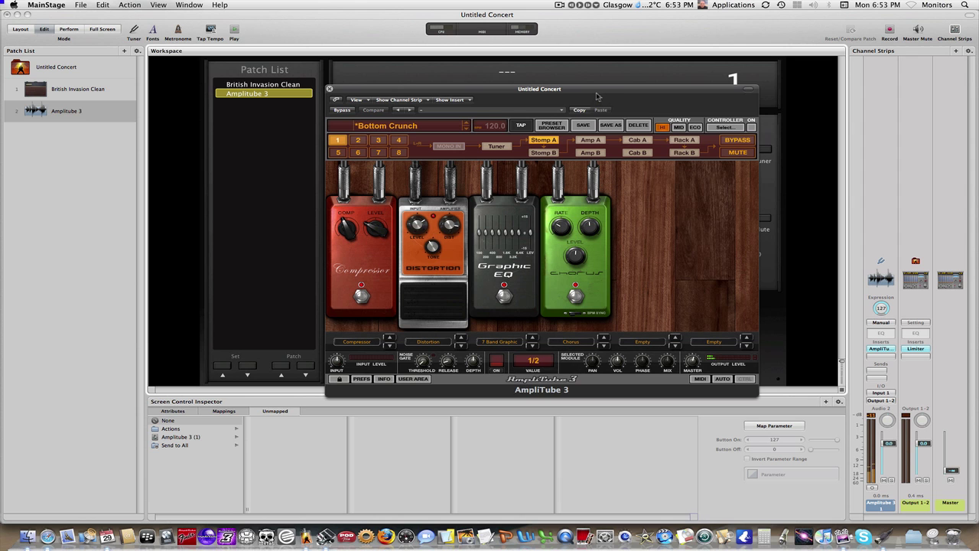
Map the first Effect Name button to AmpliTube 3 Param 1, the Compressor bypass, with inverted range.
left_click_drag(597, 92, 949, 195)
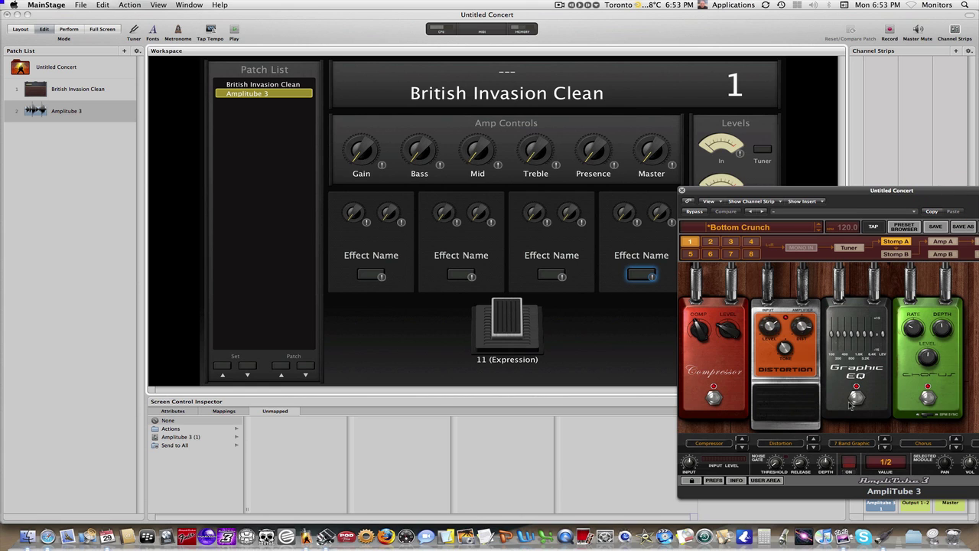
left_click_drag(873, 191, 74, 5)
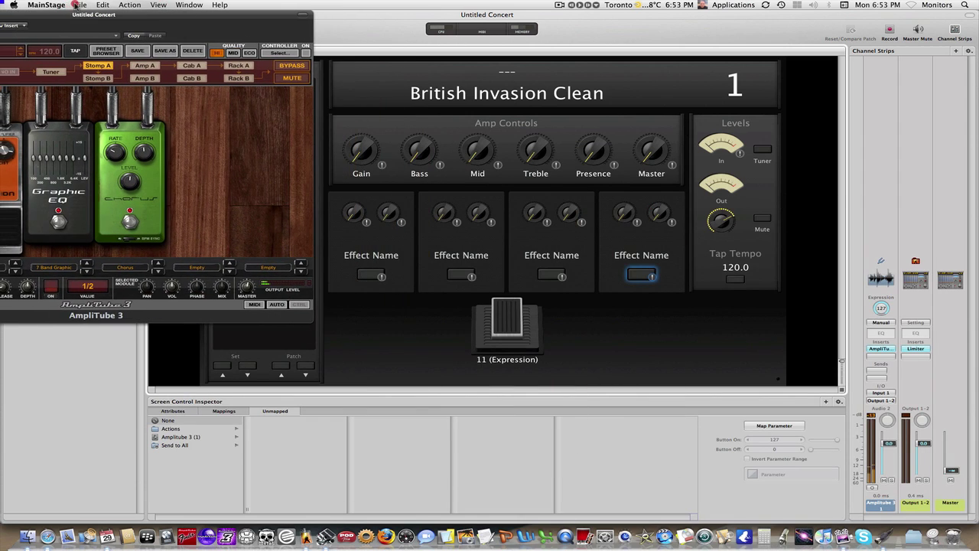
left_click(374, 277)
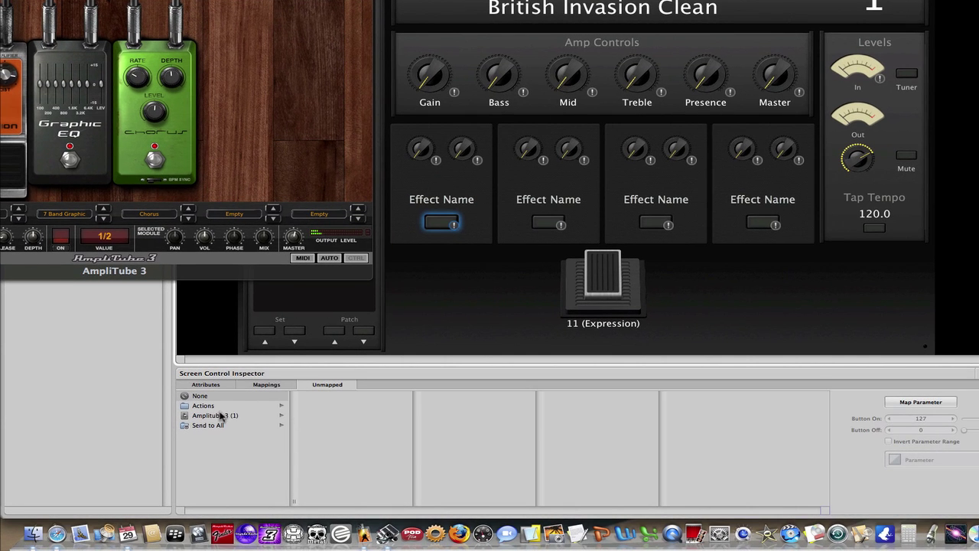
left_click(217, 416)
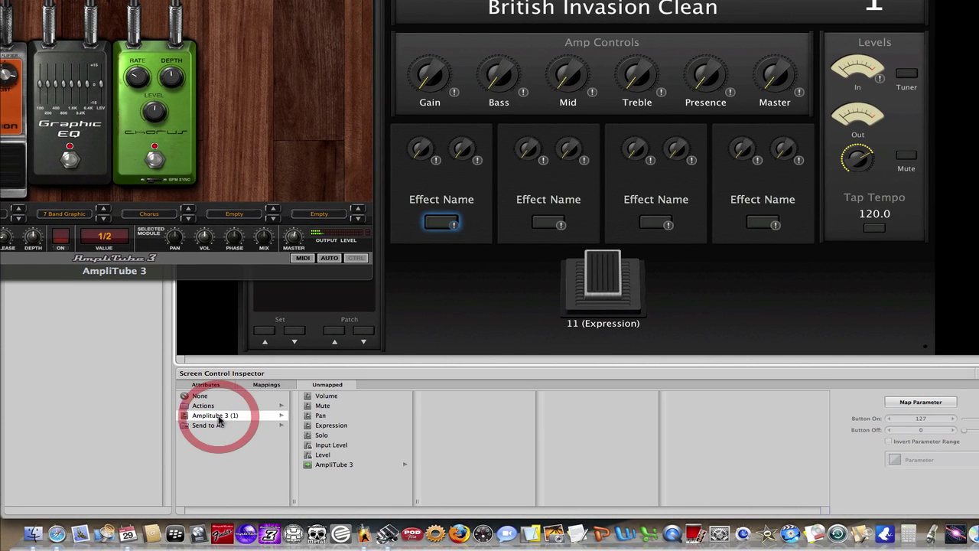
left_click(346, 466)
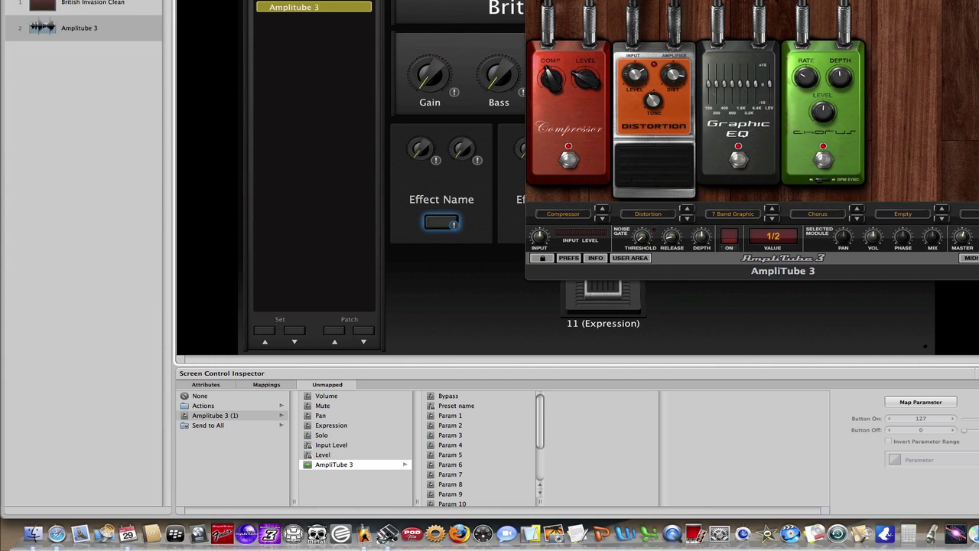
left_click(921, 402)
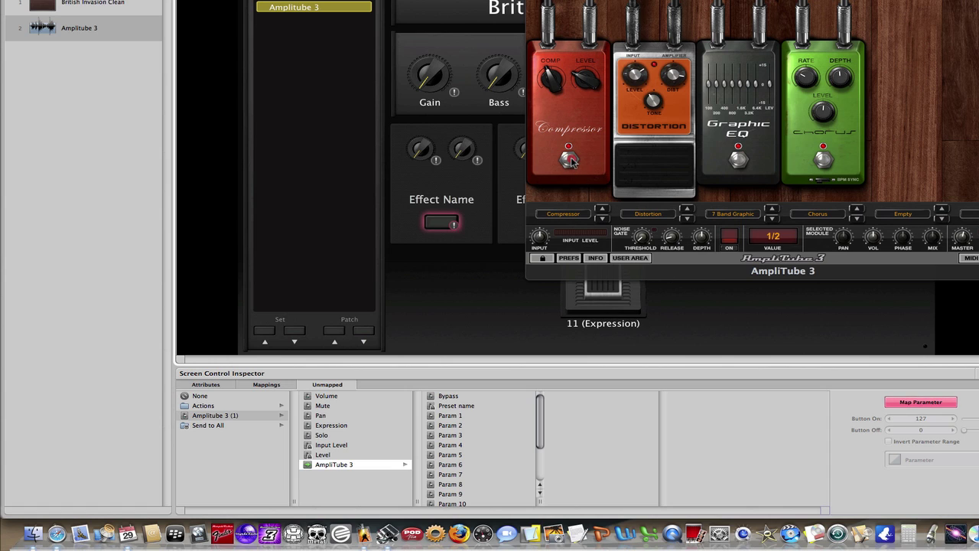
left_click(570, 161)
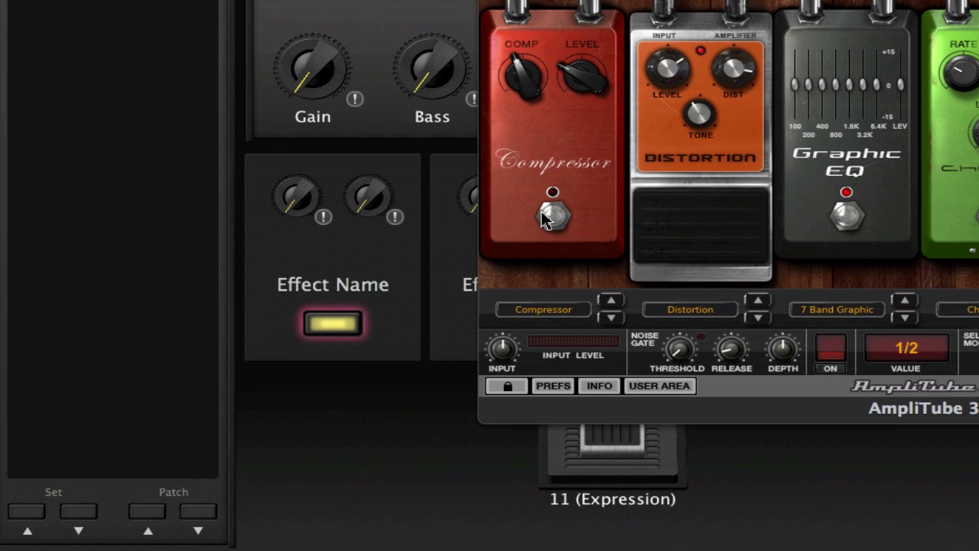
left_click(550, 216)
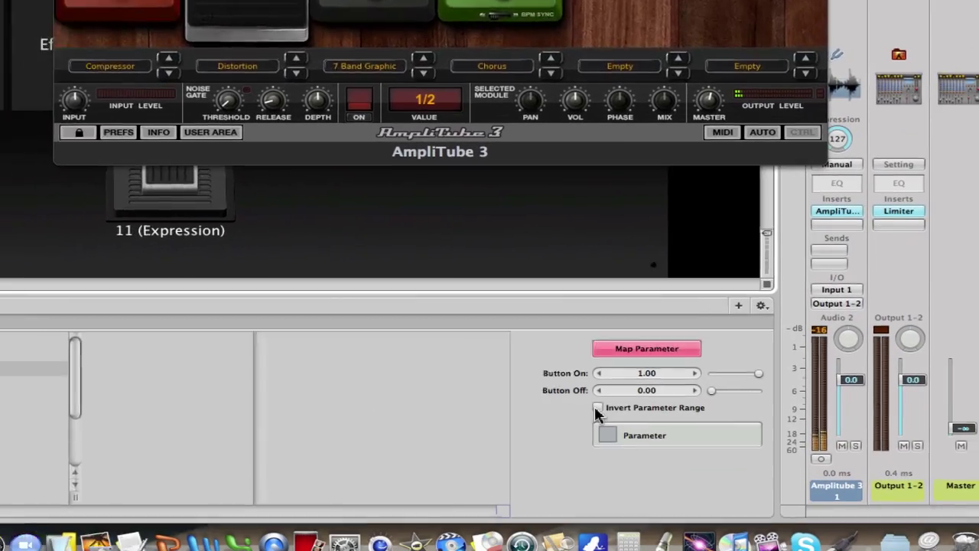
left_click(805, 509)
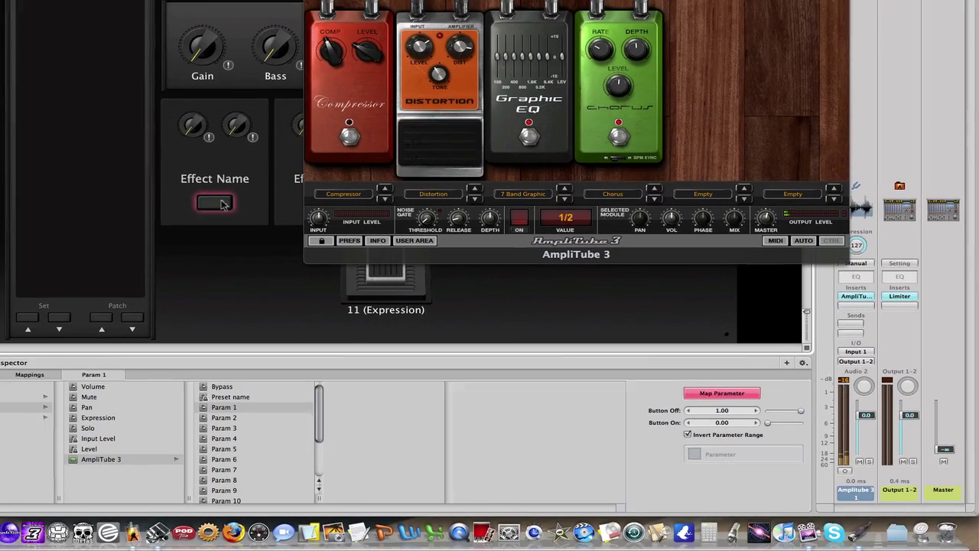
Toggle the first Effect Name button several times to check the Compressor follows it.
left_click(233, 212)
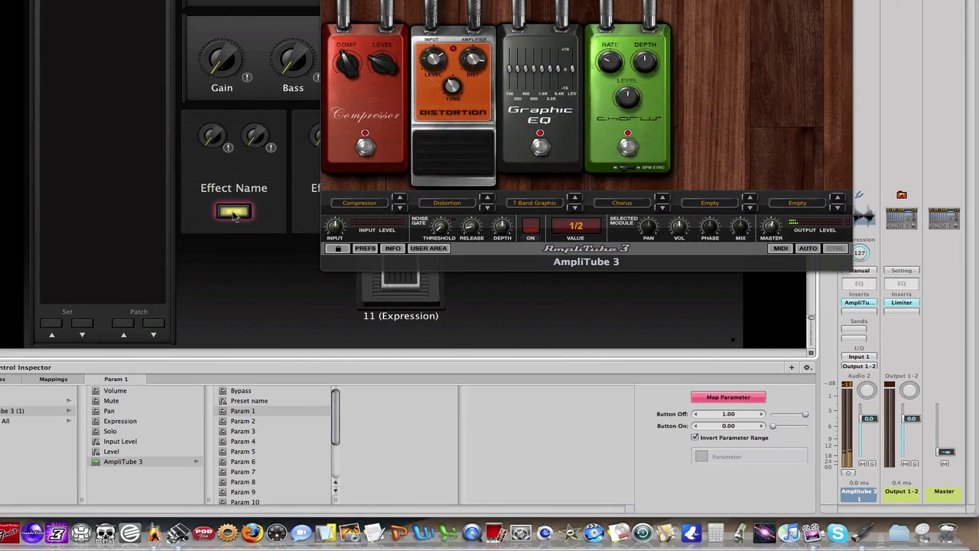
left_click(233, 212)
left_click(234, 212)
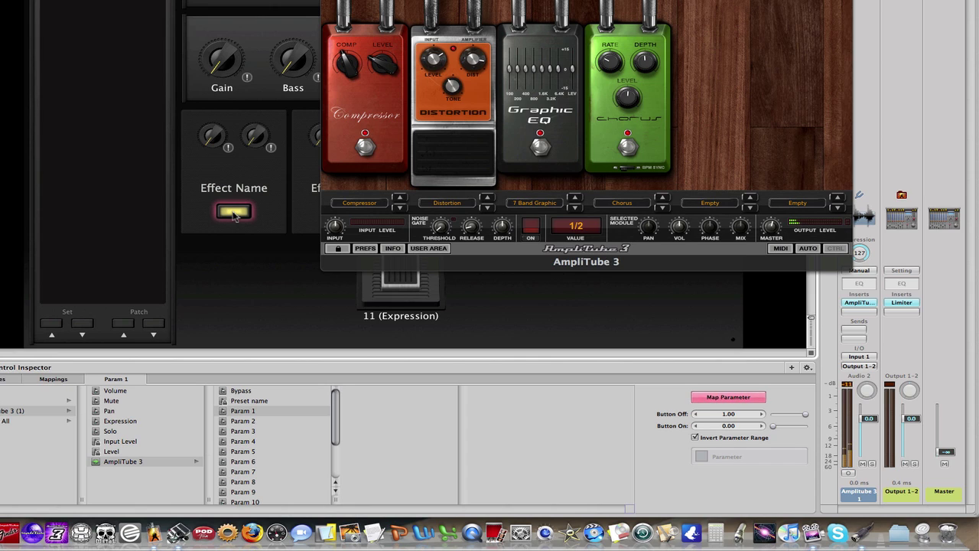
left_click(234, 212)
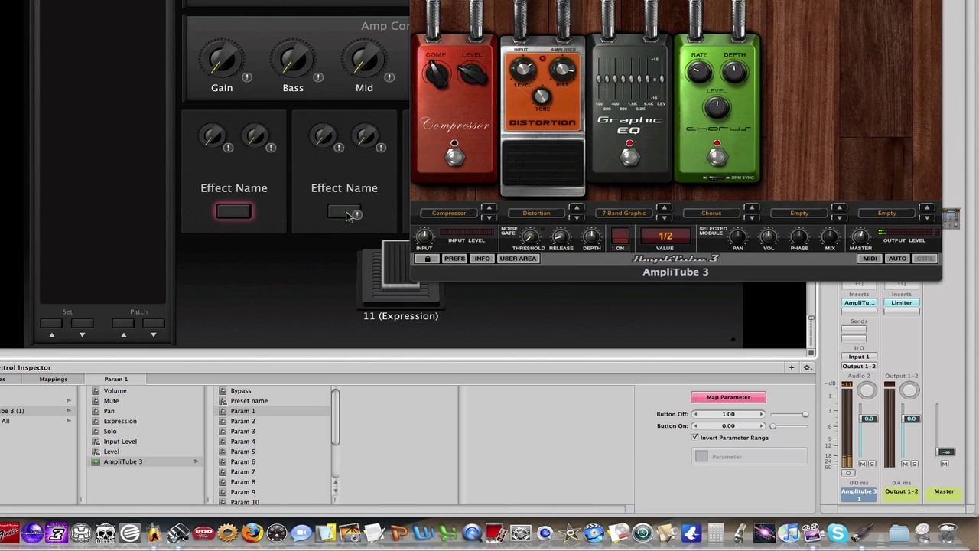
Map the second Effect Name button to AmpliTube 3 Param 2, the Distortion bypass, with inverted range.
left_click(735, 398)
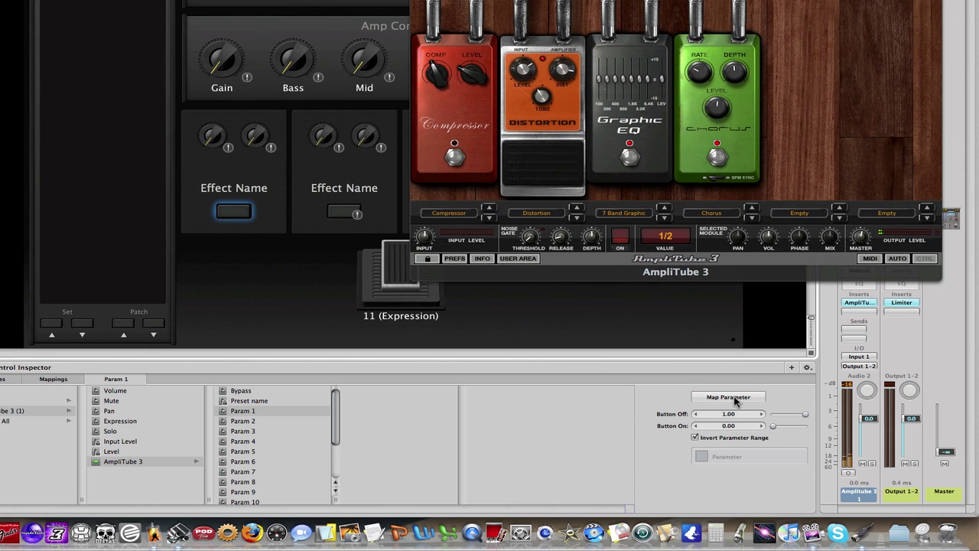
left_click(344, 213)
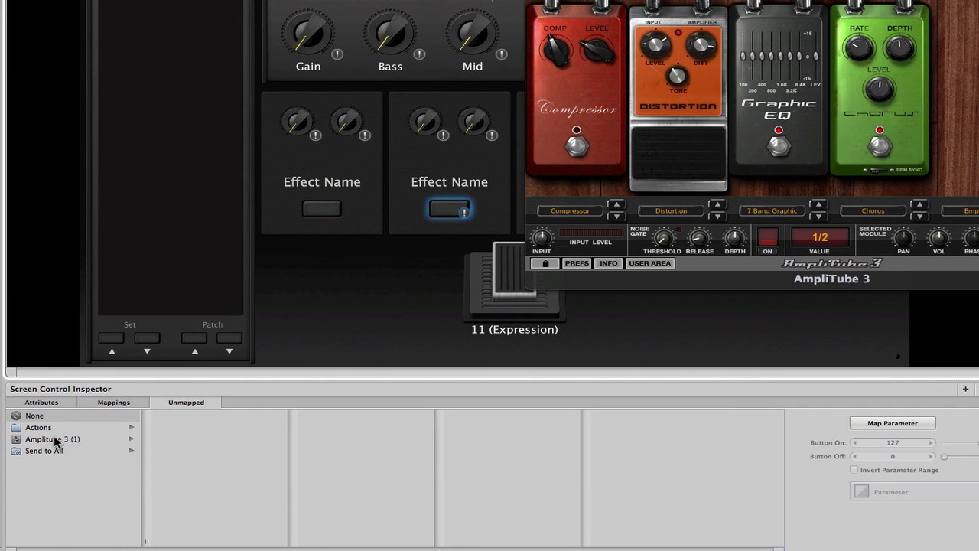
left_click(55, 440)
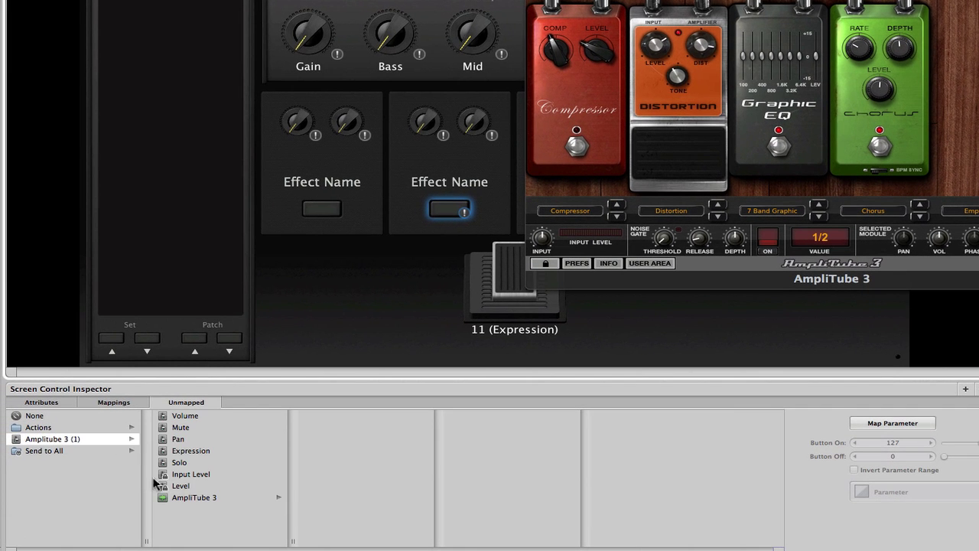
left_click(222, 498)
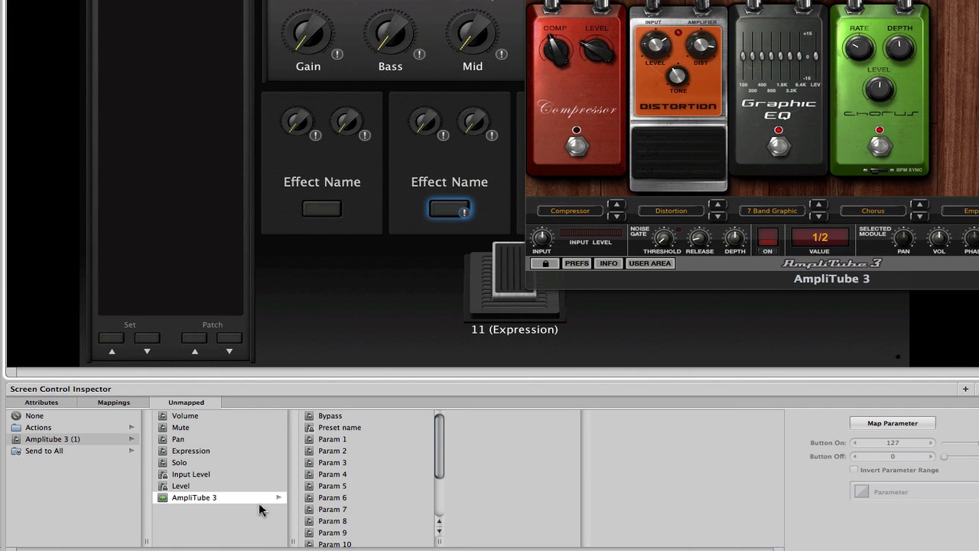
left_click(875, 419)
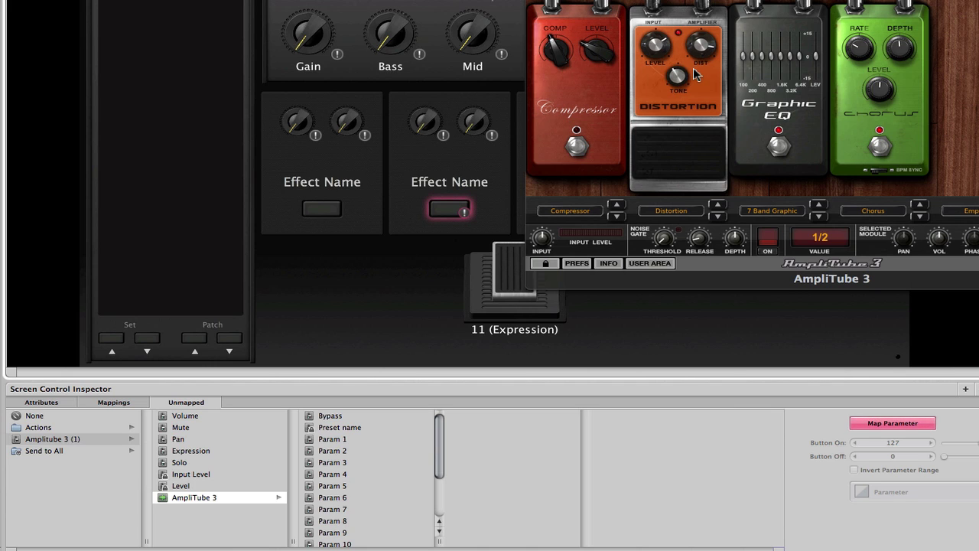
left_click(691, 162)
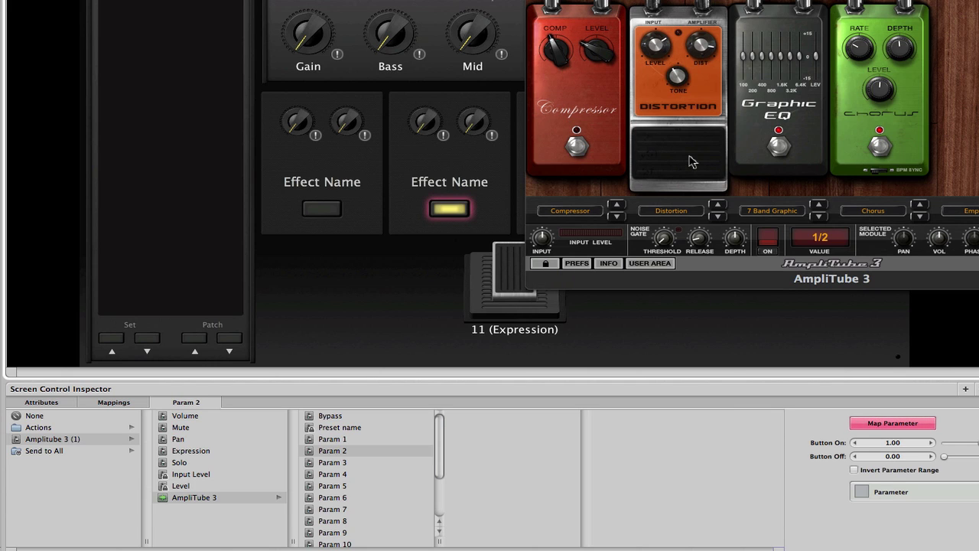
left_click(855, 470)
Test the Distortion footswitch, then move the AmpliTube window left to reveal the remaining buttons.
left_click(675, 167)
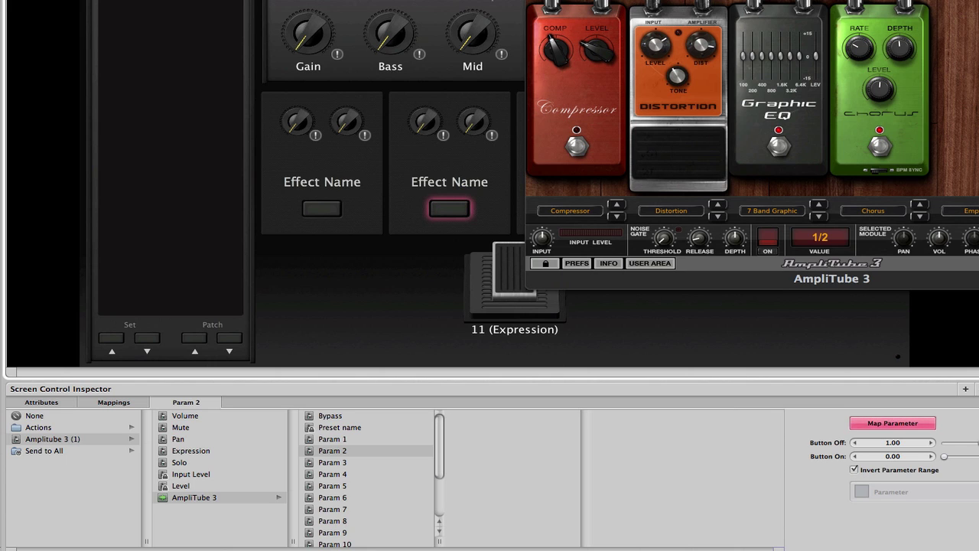
left_click_drag(700, 1, 92, 44)
left_click_drag(538, 238, 496, 207)
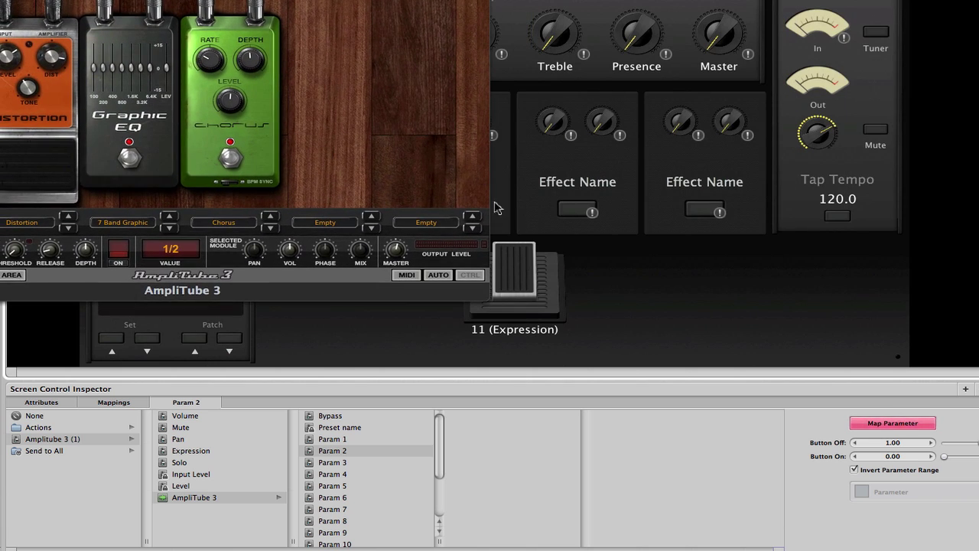
Map the third Effect Name button to AmpliTube 3 Param 3, the Graphic EQ bypass, with inverted range.
left_click(578, 209)
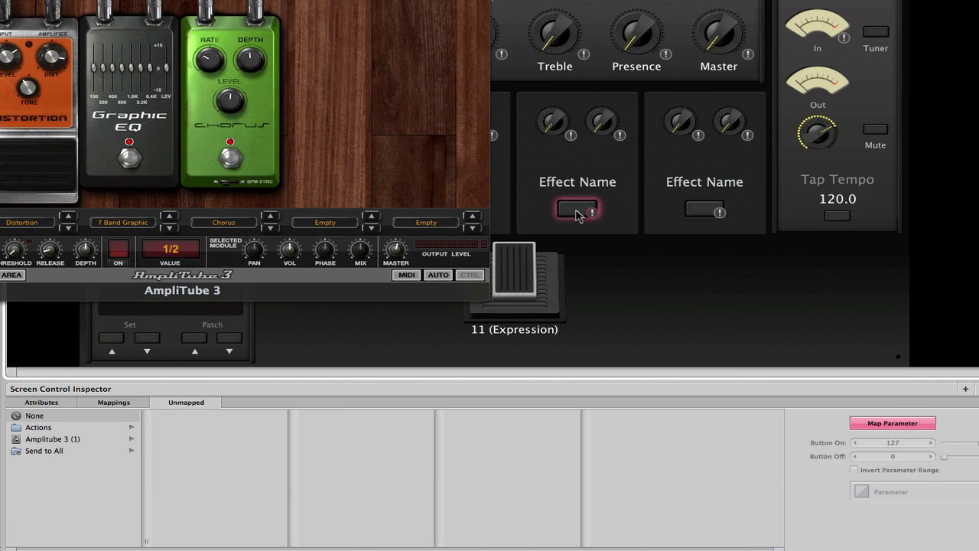
left_click(74, 441)
left_click(238, 498)
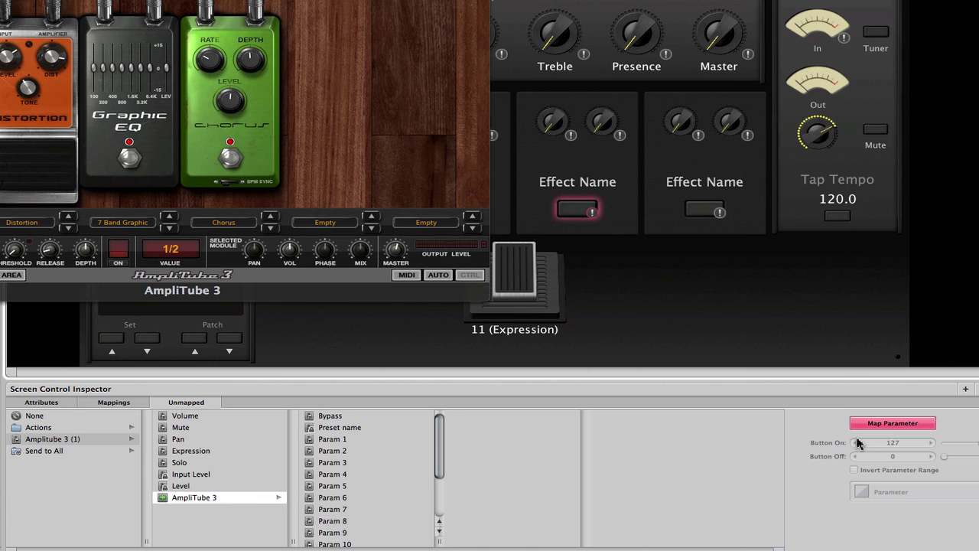
left_click(130, 158)
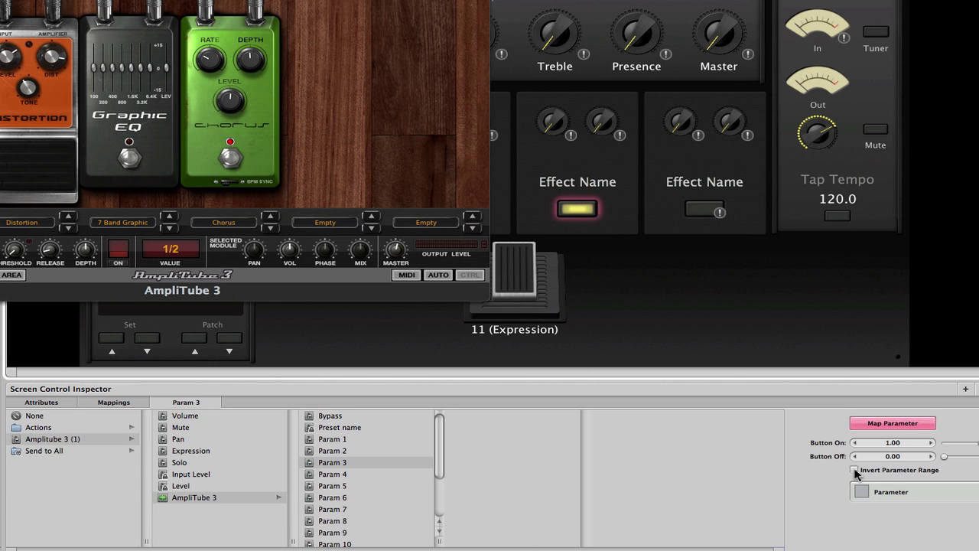
left_click(855, 469)
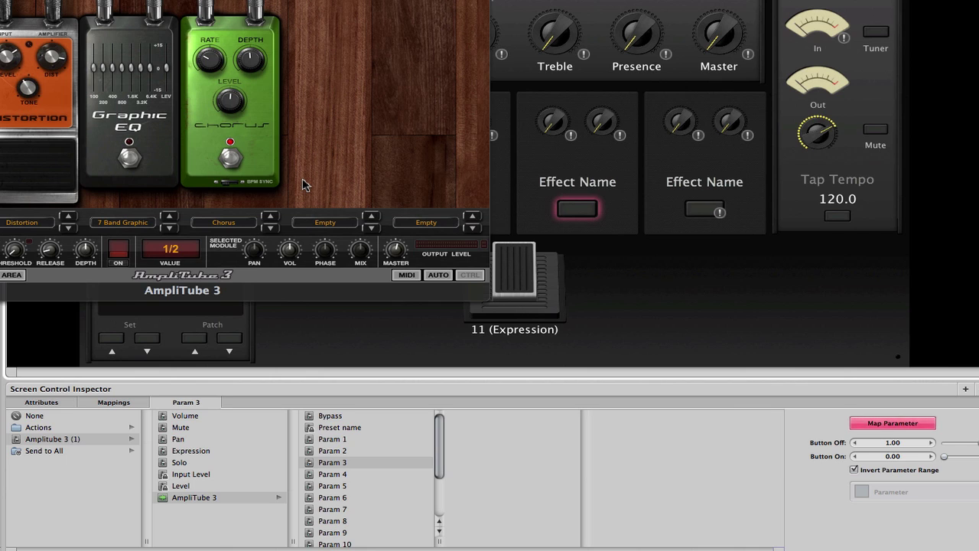
Map the fourth Effect Name button to AmpliTube 3 Param 4, the Chorus bypass, inverted, and test it twice.
left_click(702, 212)
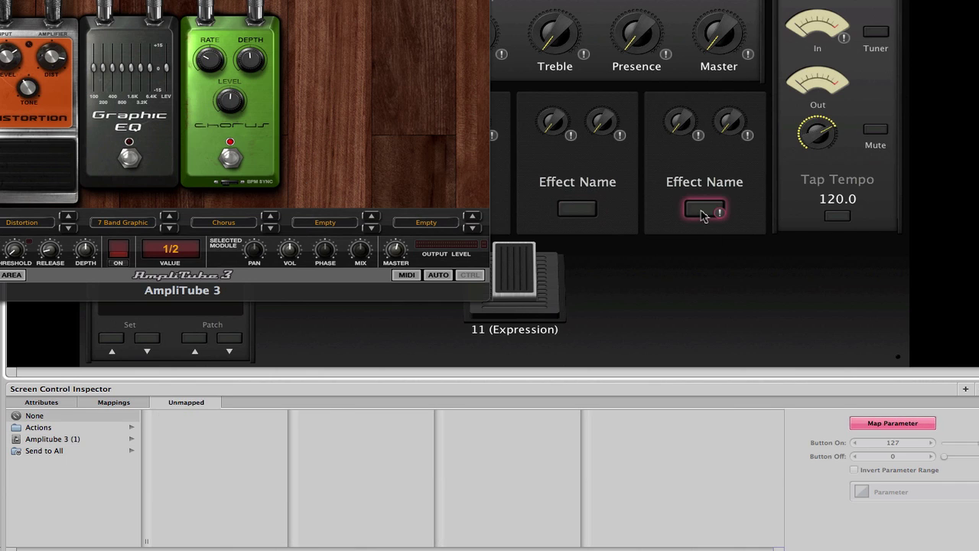
left_click(60, 439)
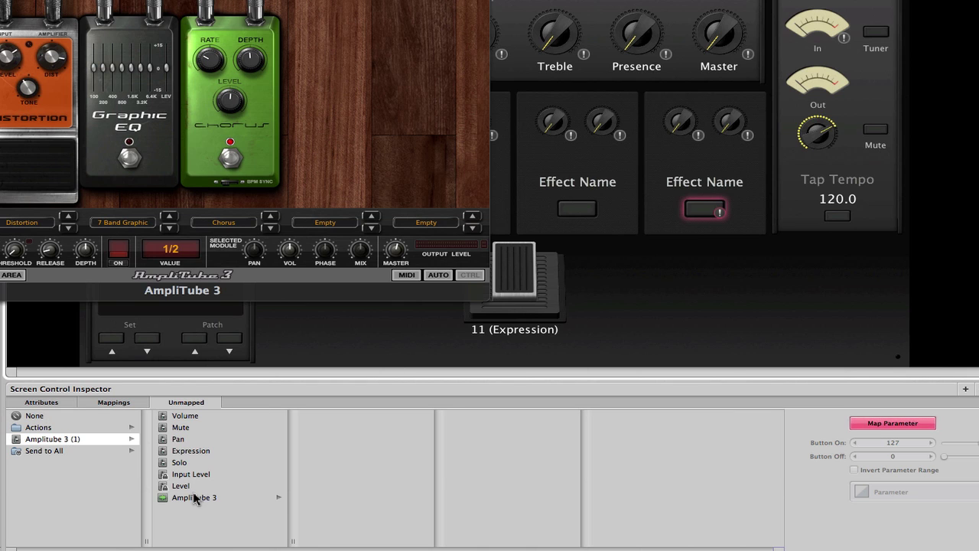
left_click(196, 498)
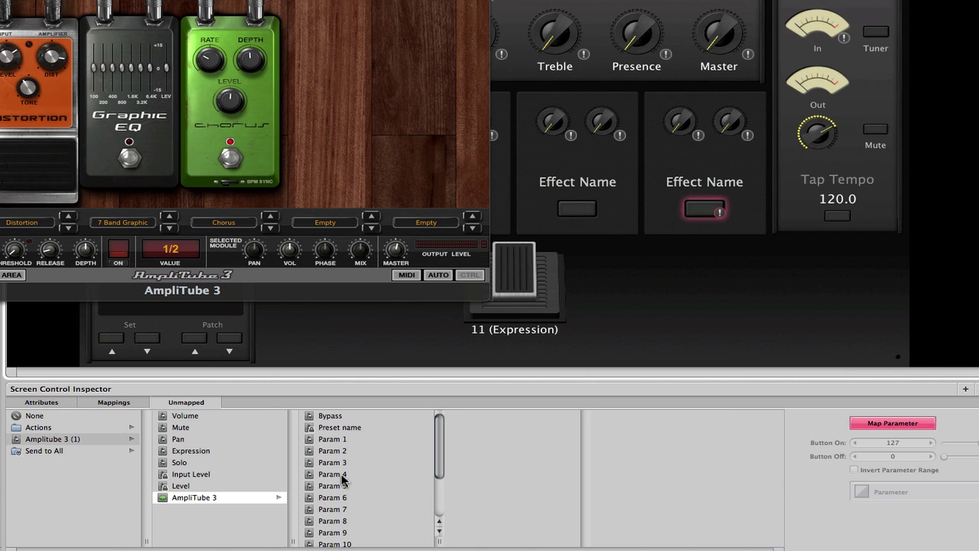
left_click(342, 478)
left_click(219, 501)
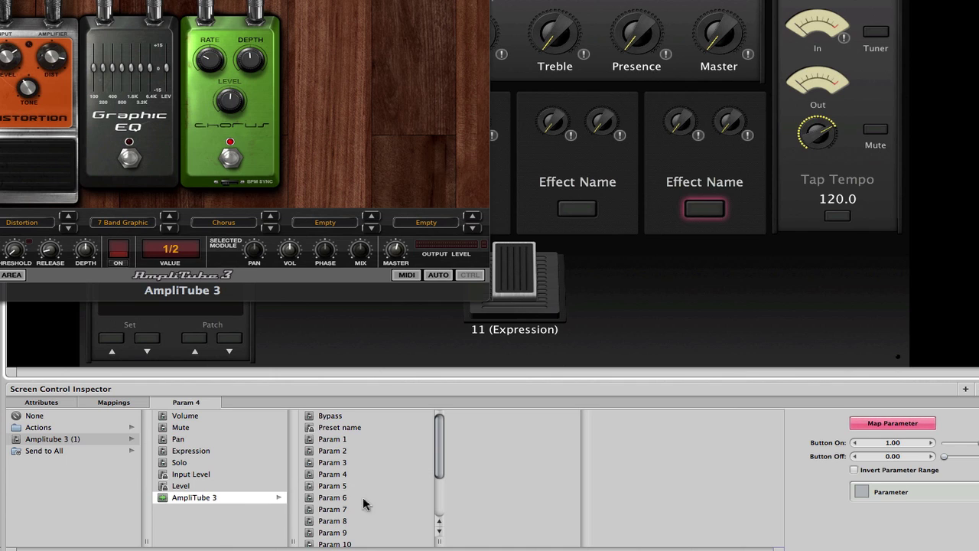
left_click(233, 160)
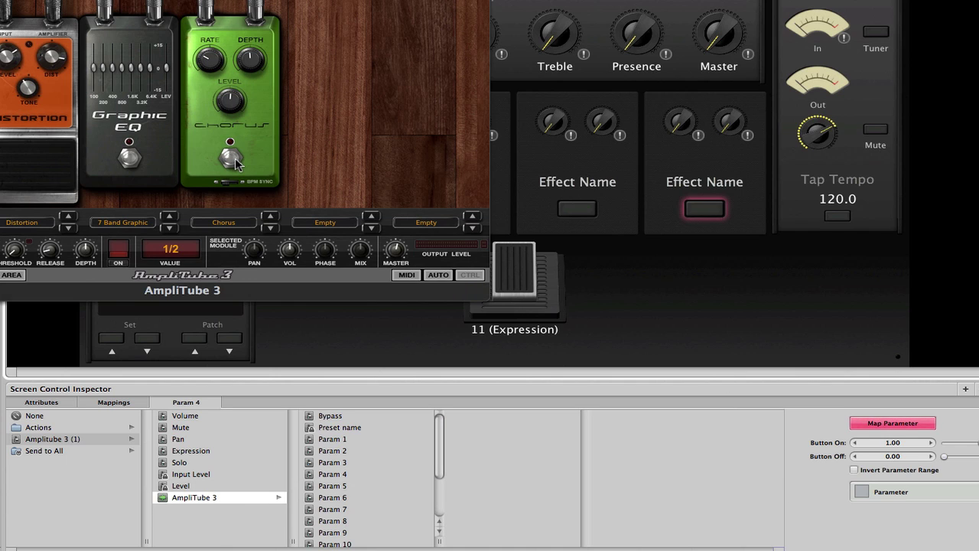
left_click(854, 471)
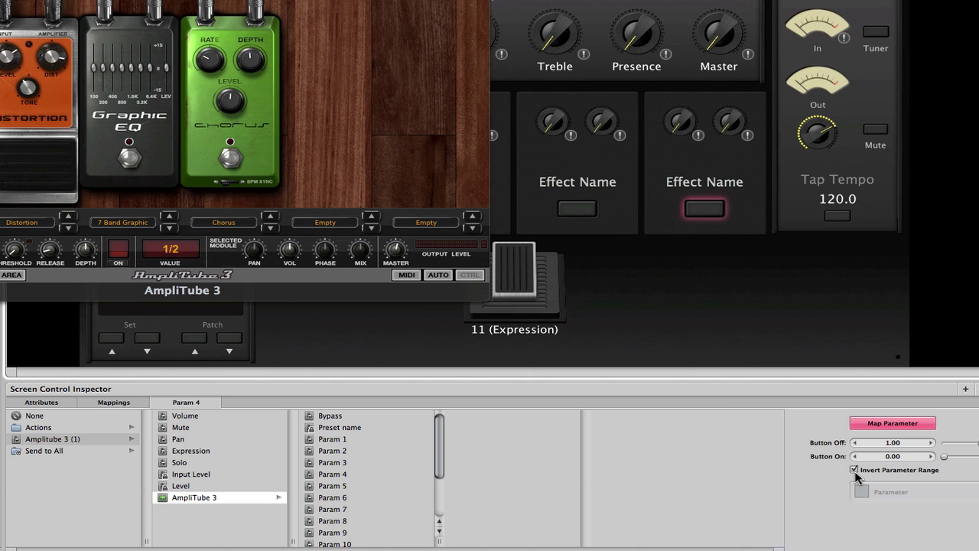
left_click(232, 158)
left_click(232, 158)
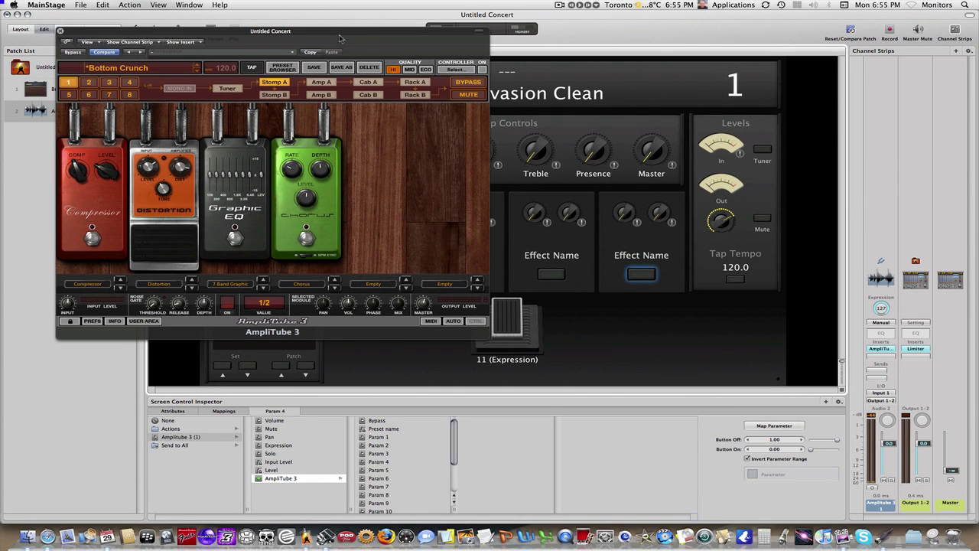
Switch on the Compressor, Distortion and Graphic EQ pedals, checking the matching stomp buttons light up.
left_click_drag(341, 37, 611, 266)
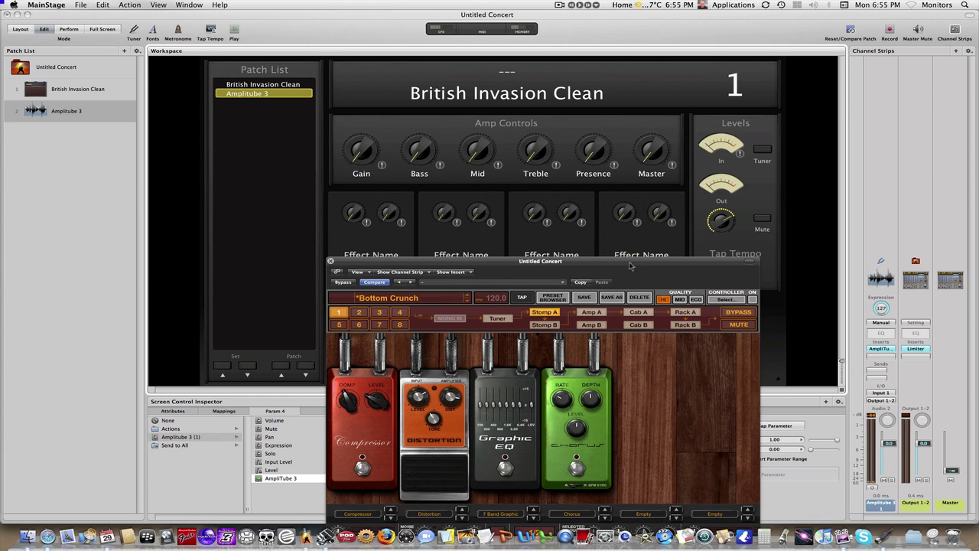
left_click_drag(632, 267, 629, 301)
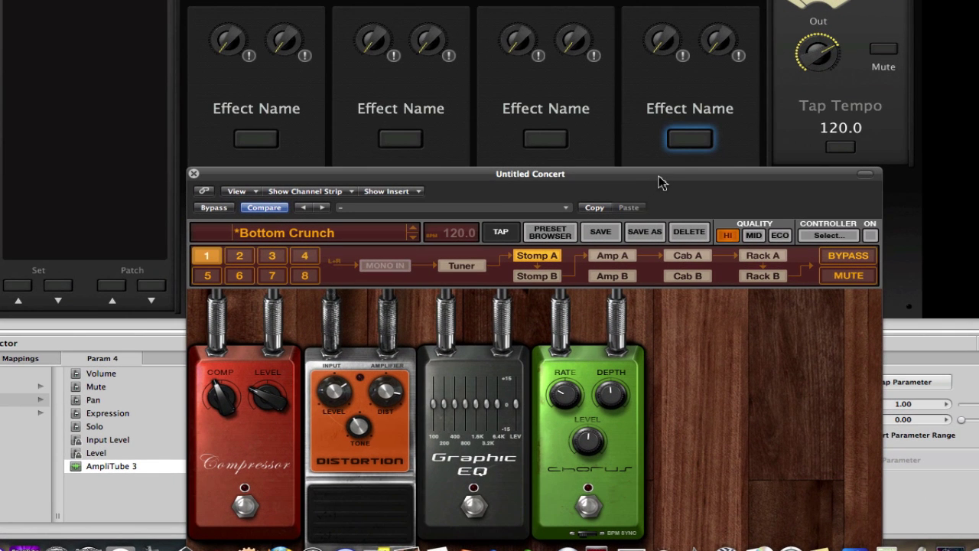
left_click_drag(694, 179, 718, 175)
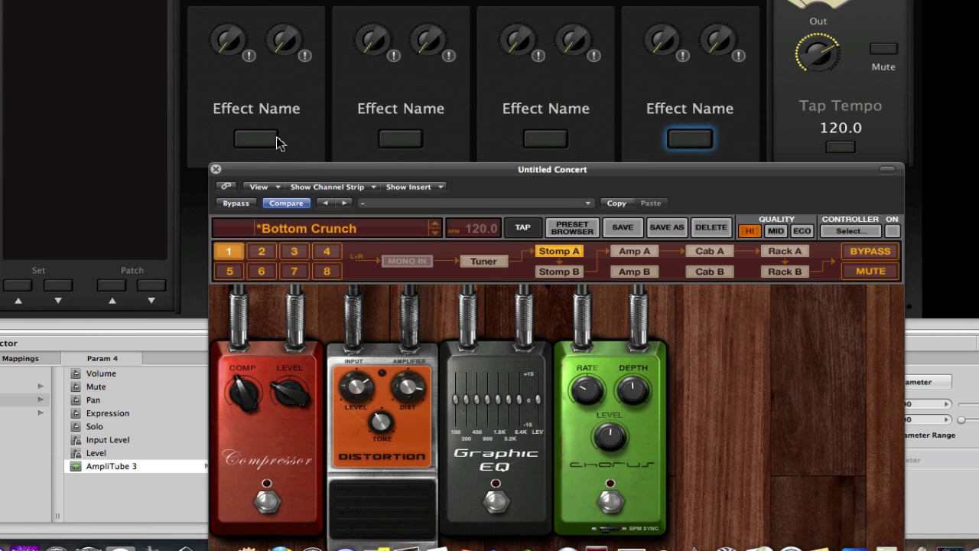
left_click(294, 486)
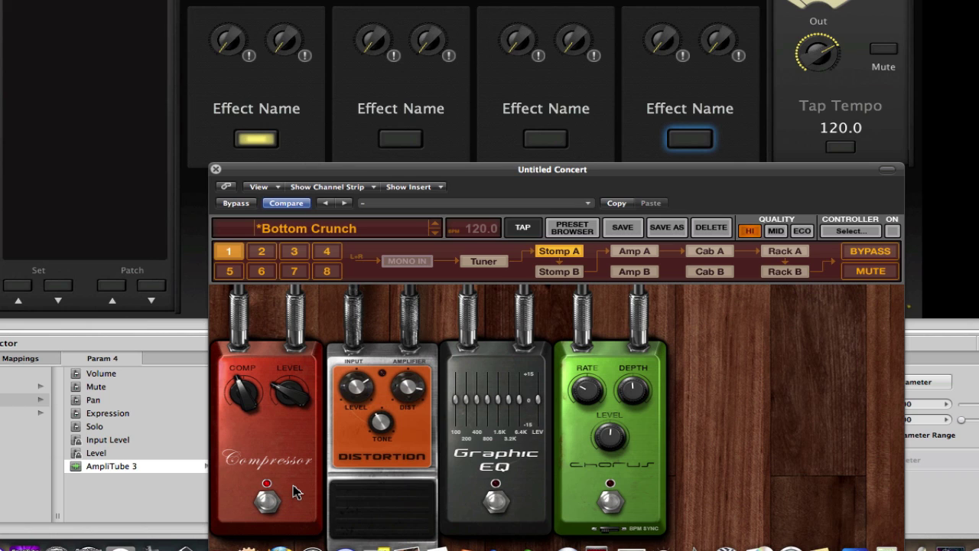
left_click(439, 144)
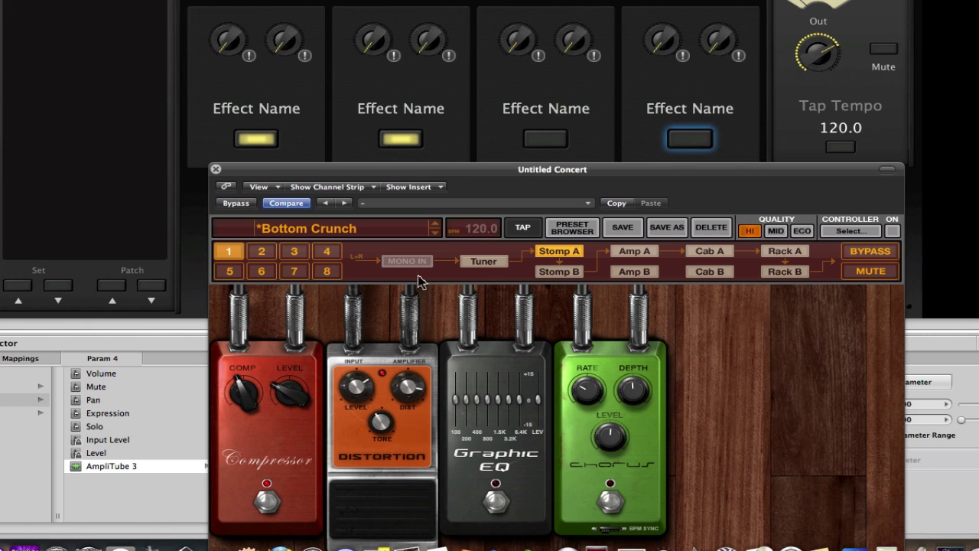
left_click(520, 481)
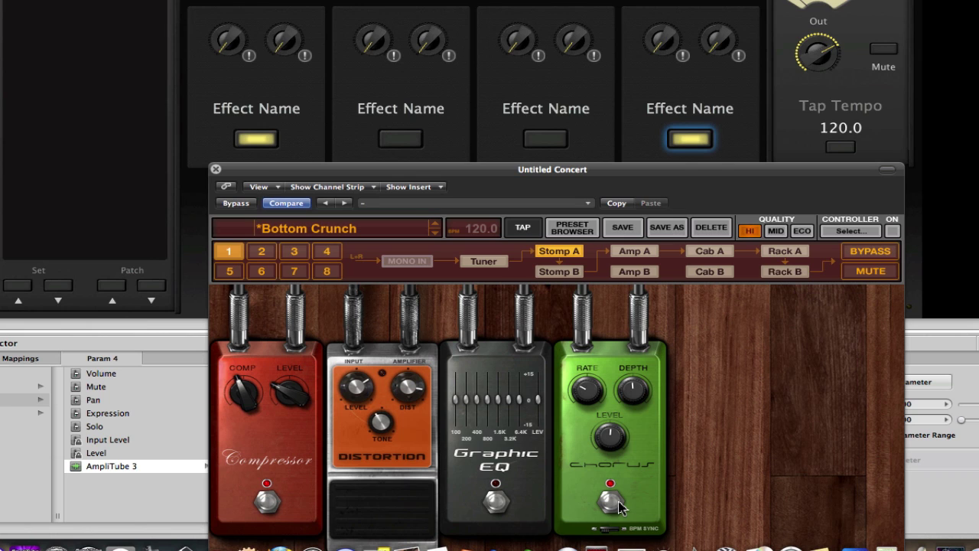
left_click(502, 489)
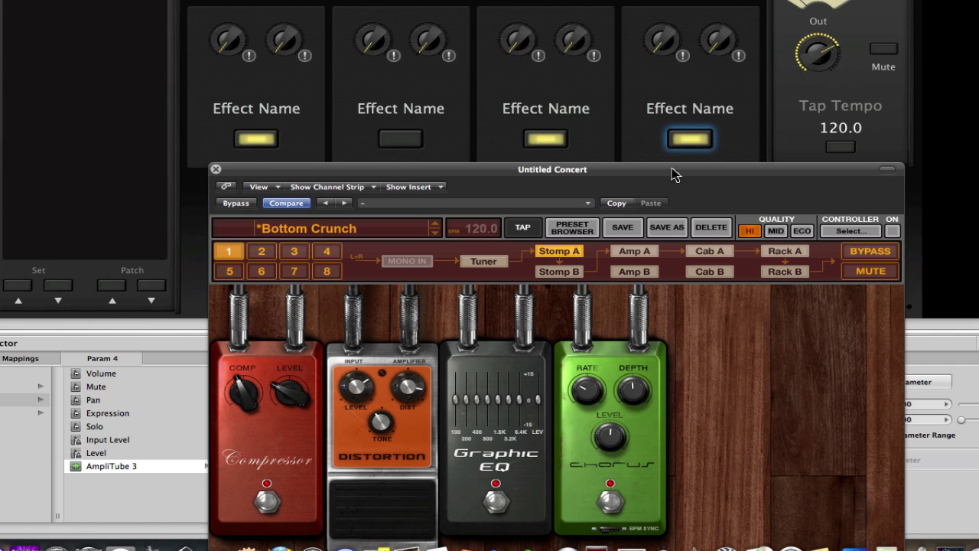
left_click_drag(637, 174, 570, 0)
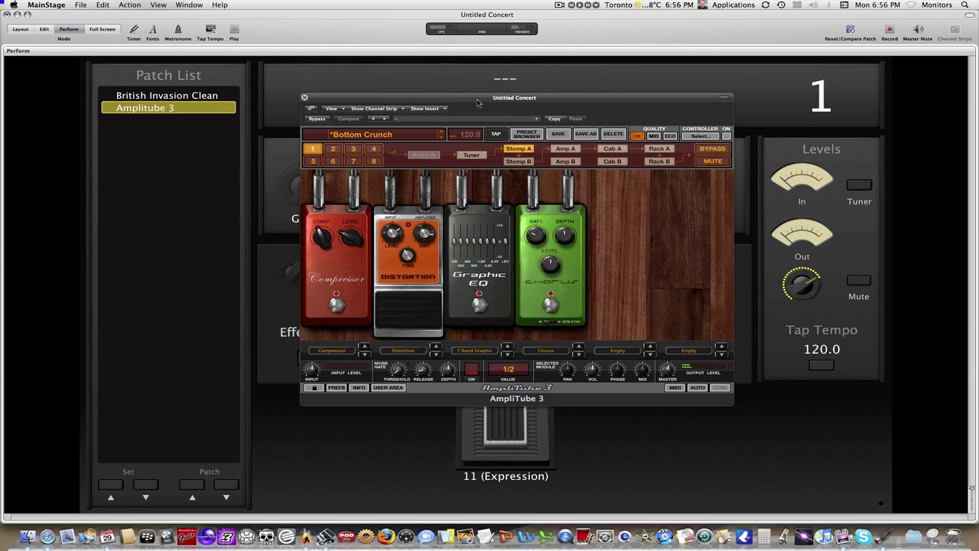
Position the AmpliTube window over the stompbox buttons in Perform mode.
left_click_drag(482, 107, 466, 19)
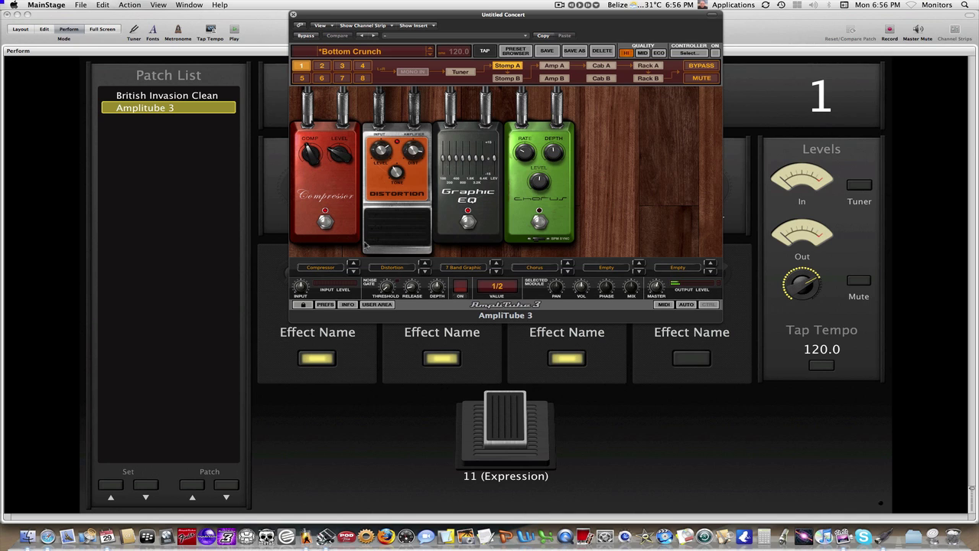
Shift the AmpliTube window down and right to uncover the Gain control and first stomp button.
left_click_drag(533, 18, 506, 74)
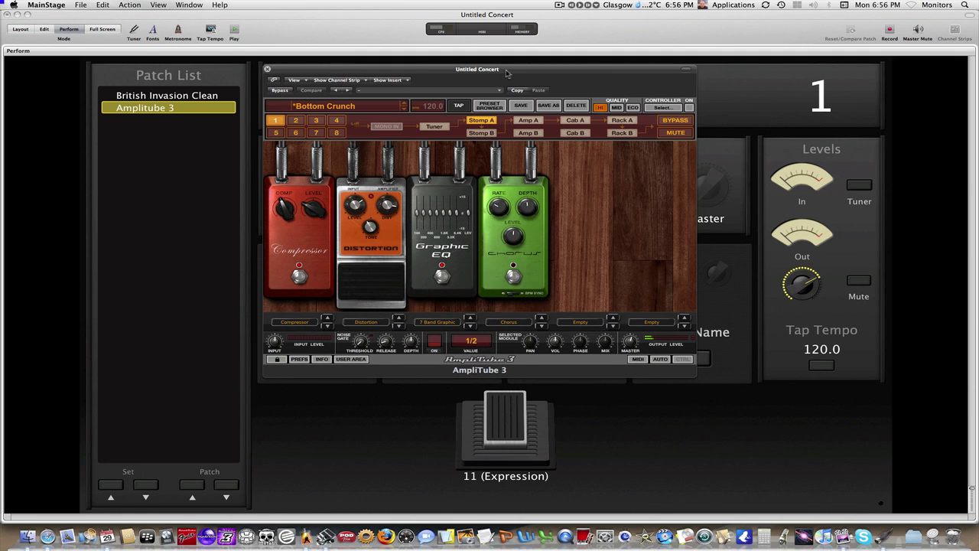
left_click_drag(508, 73, 616, 75)
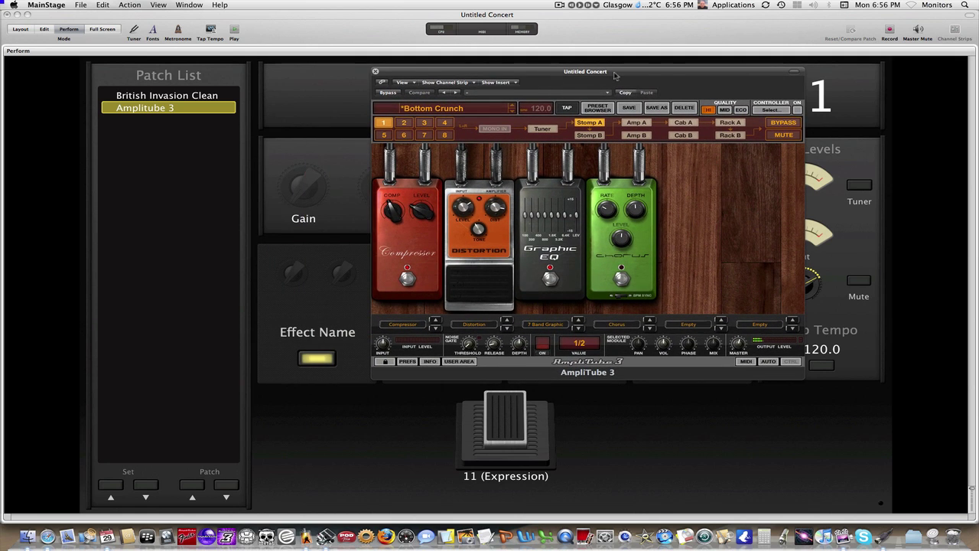